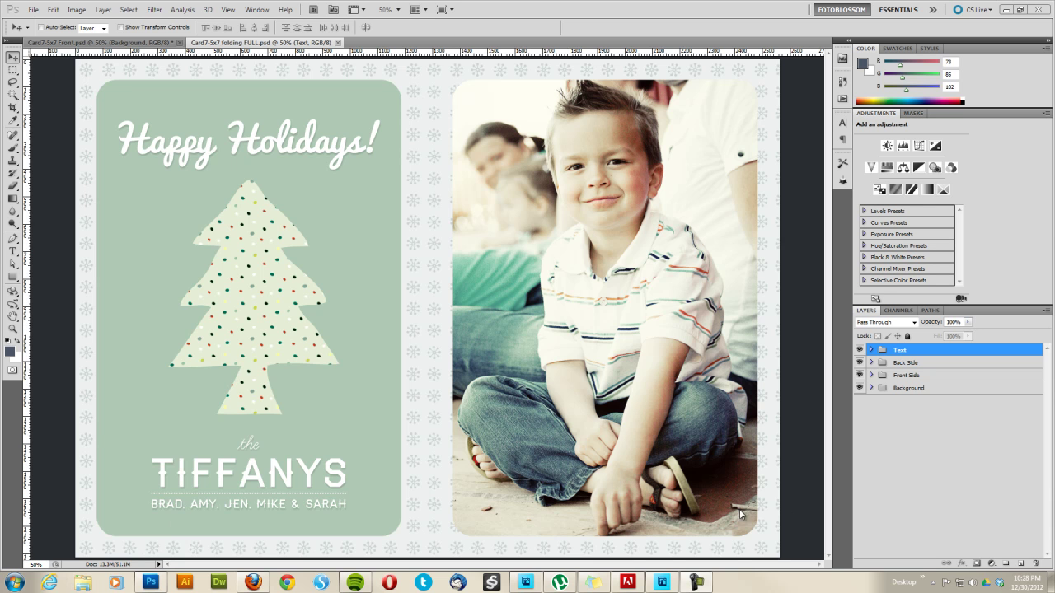
# Step: In an enlarged Explorer window, open fotoblossom Bundle > fotoblossom - Custom Photoshop Shapes to show its CSH file
pyautogui.click(85, 583)
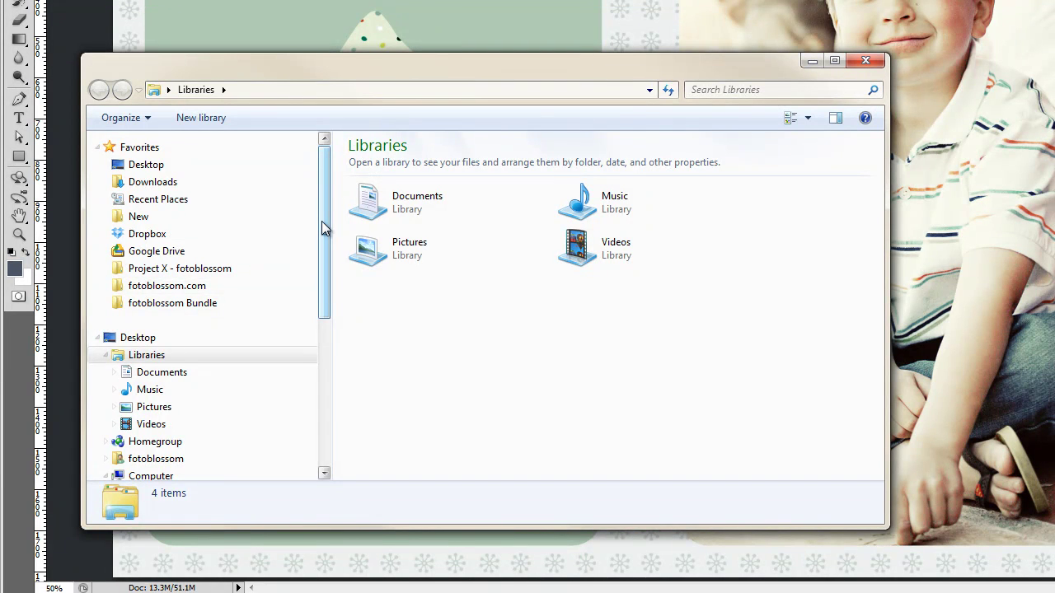
pyautogui.scroll(-1, 324, 229)
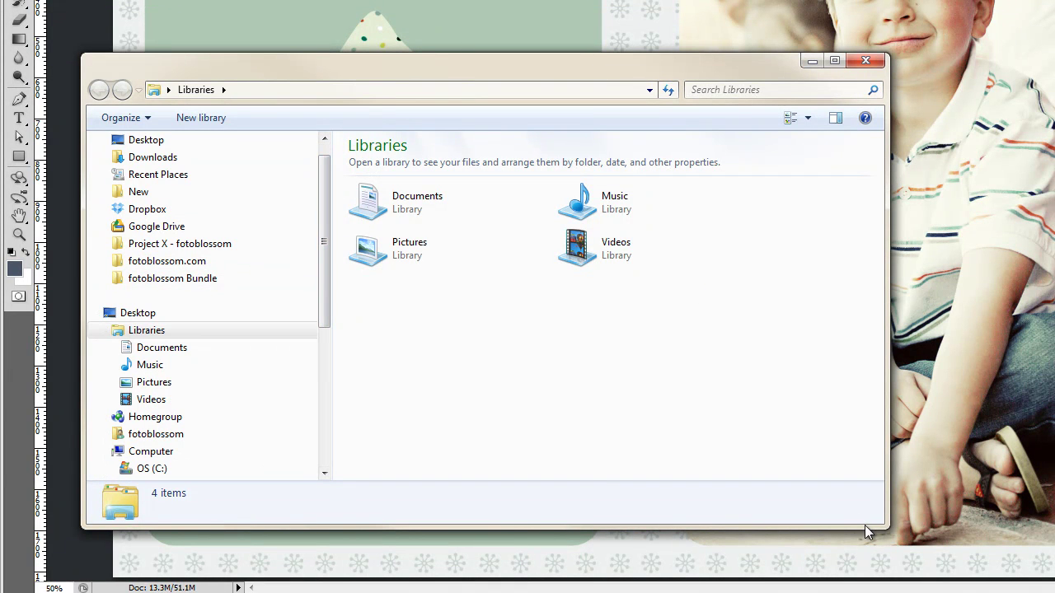
pyautogui.moveTo(879, 525); pyautogui.dragTo(913, 535)
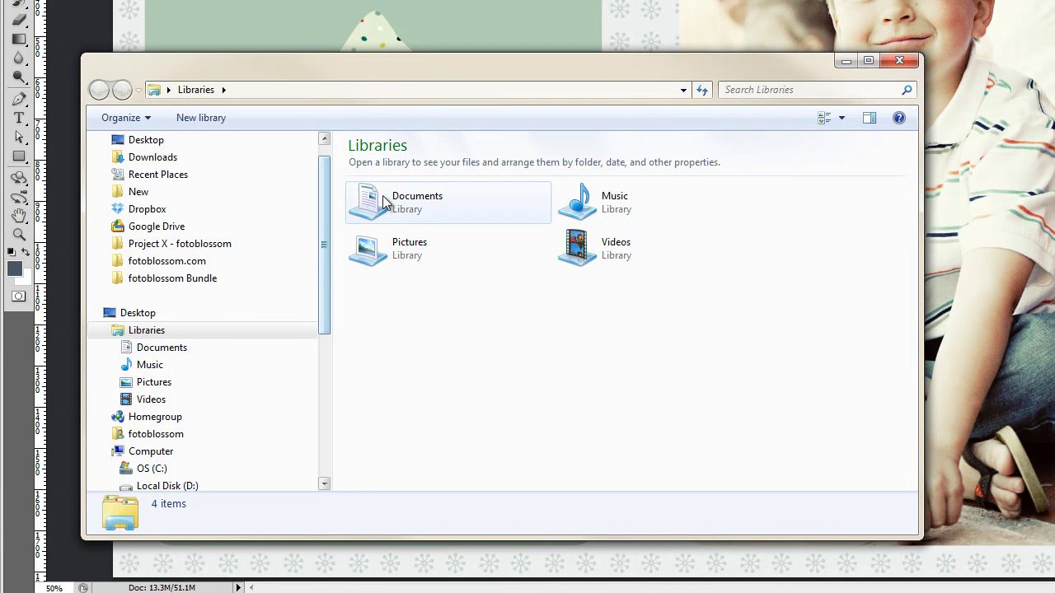
pyautogui.moveTo(322, 228)
pyautogui.mouseDown()
pyautogui.moveTo(313, 289)
pyautogui.moveTo(322, 242)
pyautogui.mouseUp()
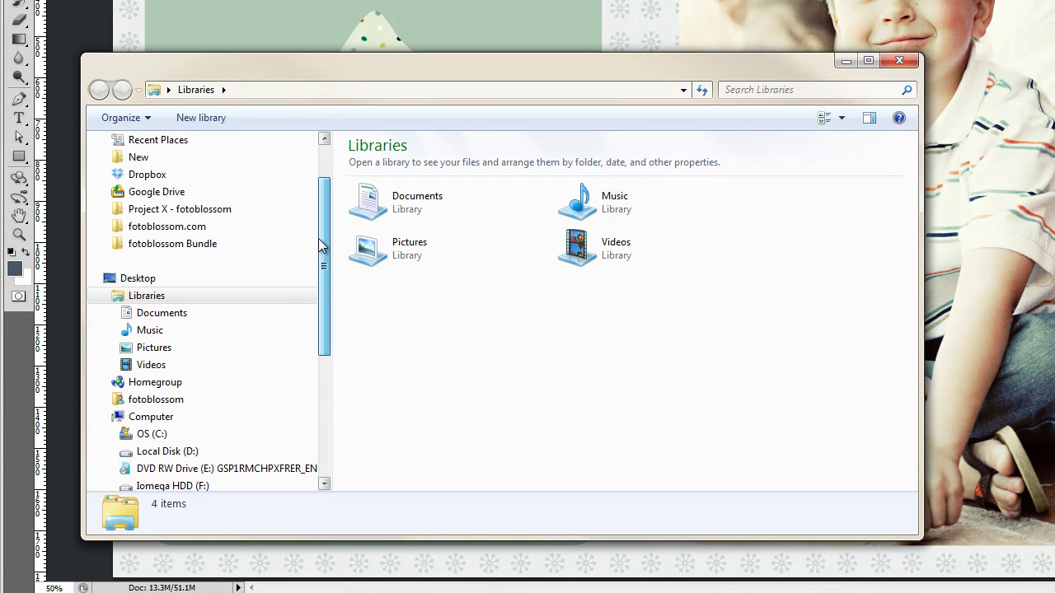
pyautogui.click(189, 245)
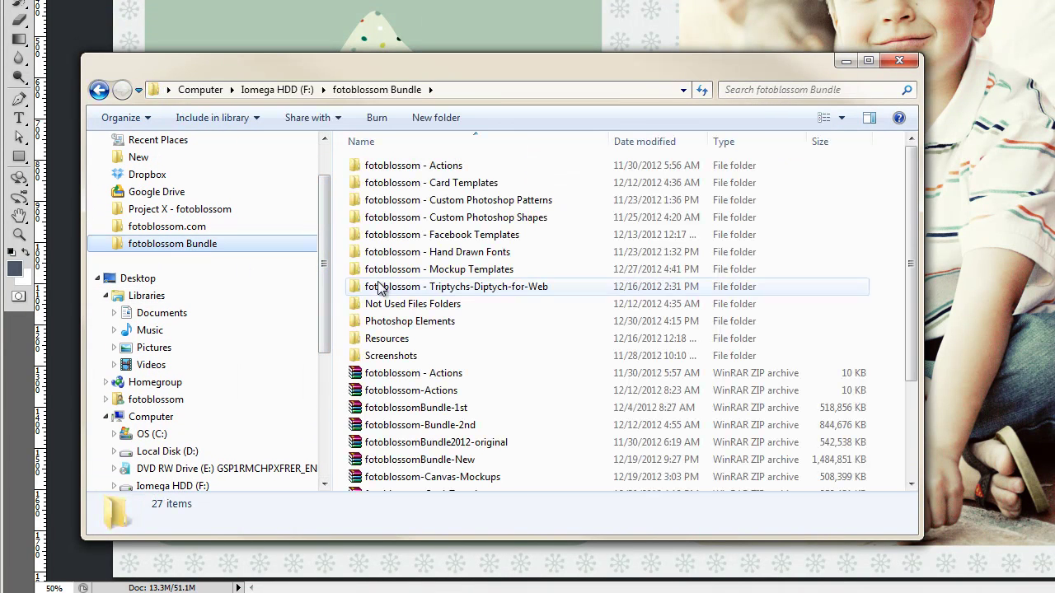
pyautogui.click(450, 219)
pyautogui.doubleClick(449, 221)
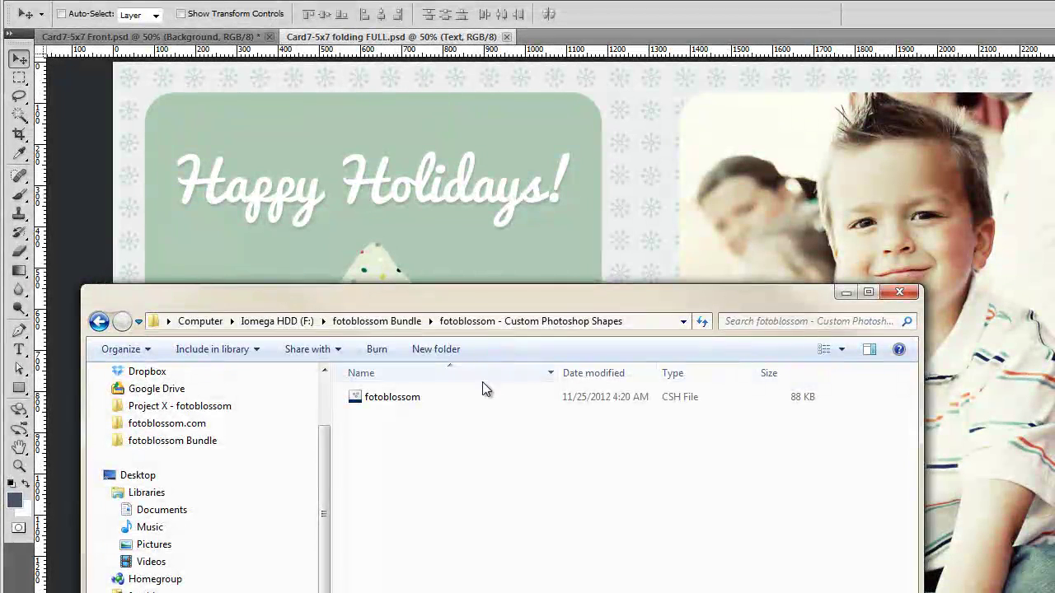
# Step: Back in Photoshop, choose the Custom Shape Tool and open its Shape picker library
pyautogui.click(778, 6)
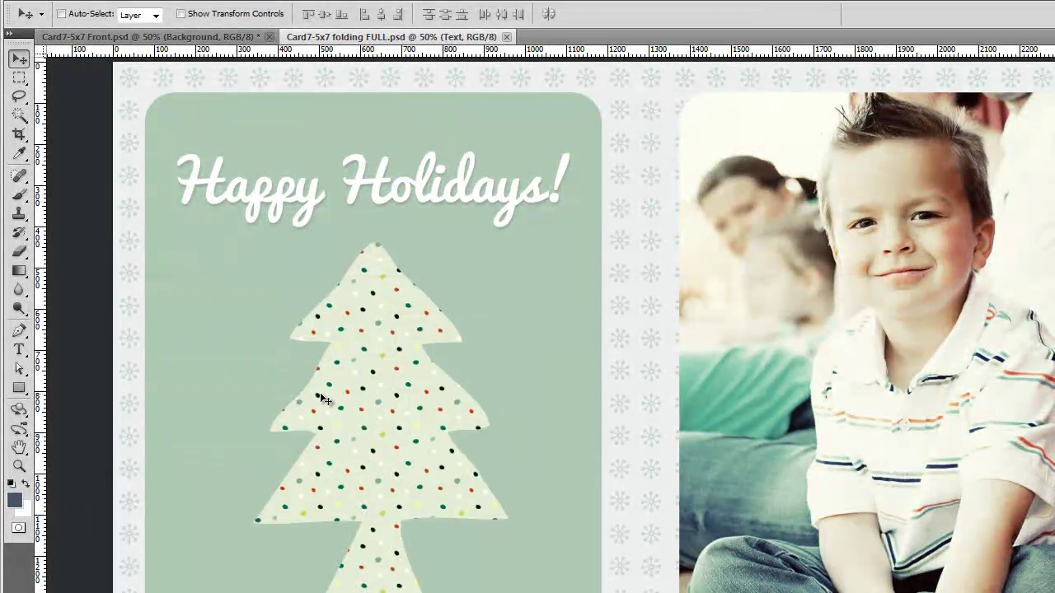
pyautogui.click(19, 388)
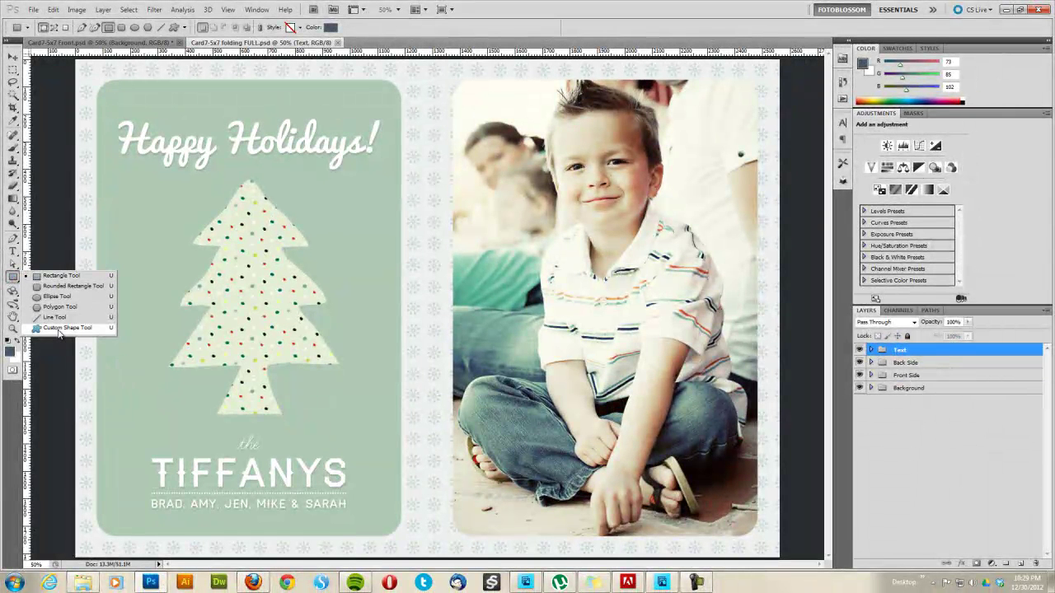
pyautogui.click(59, 329)
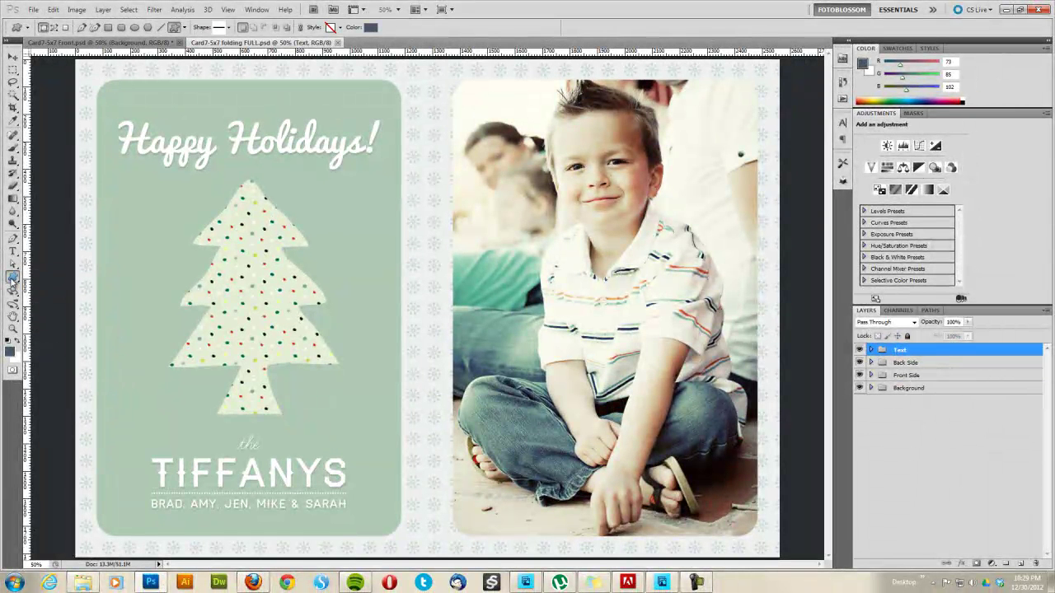
pyautogui.click(230, 28)
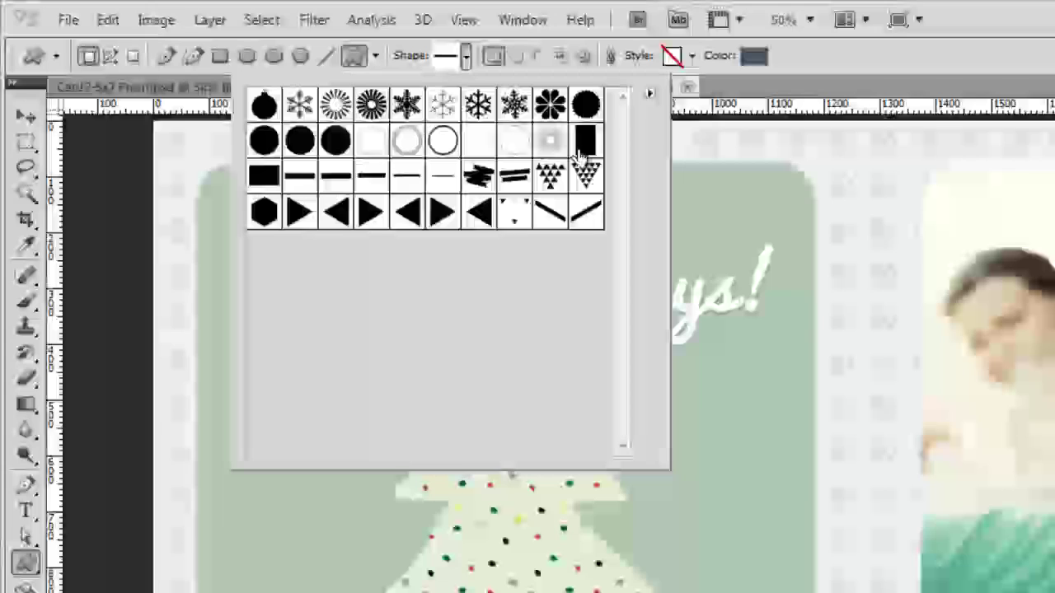
pyautogui.moveTo(541, 187); pyautogui.dragTo(631, 399)
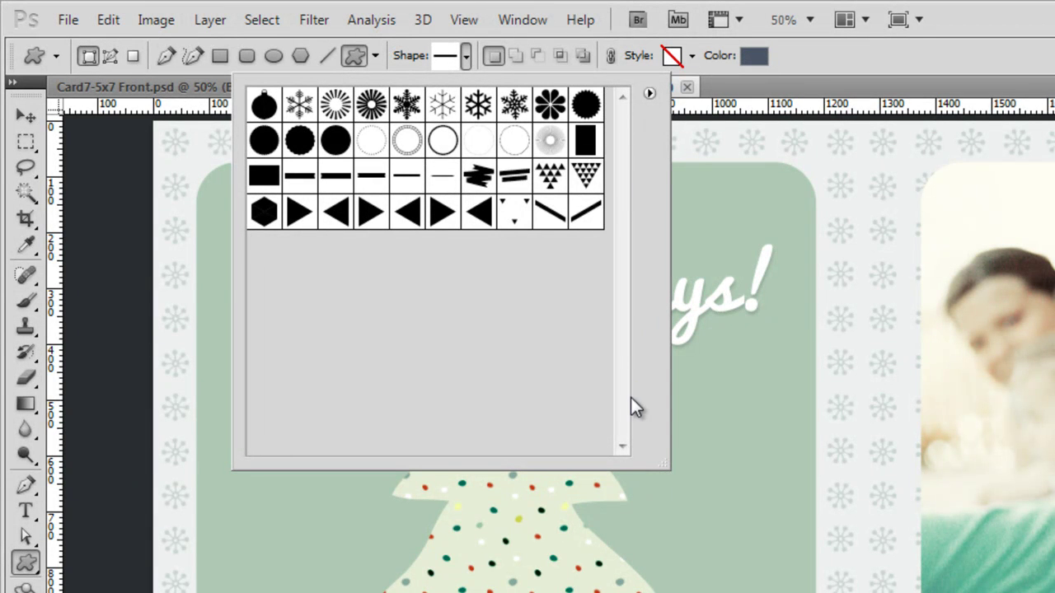
pyautogui.click(649, 94)
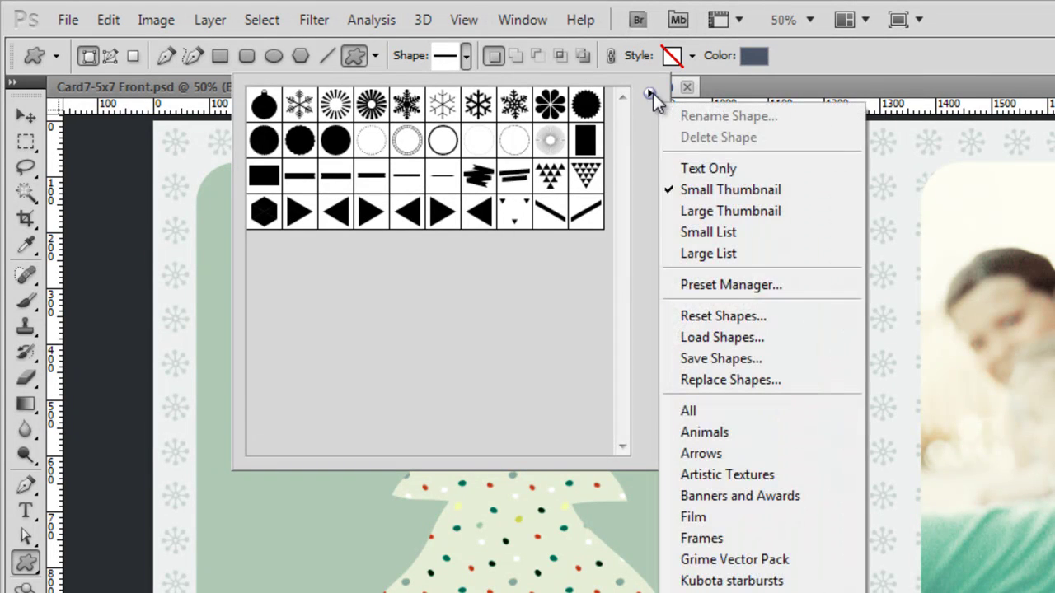
pyautogui.click(651, 93)
pyautogui.click(651, 93)
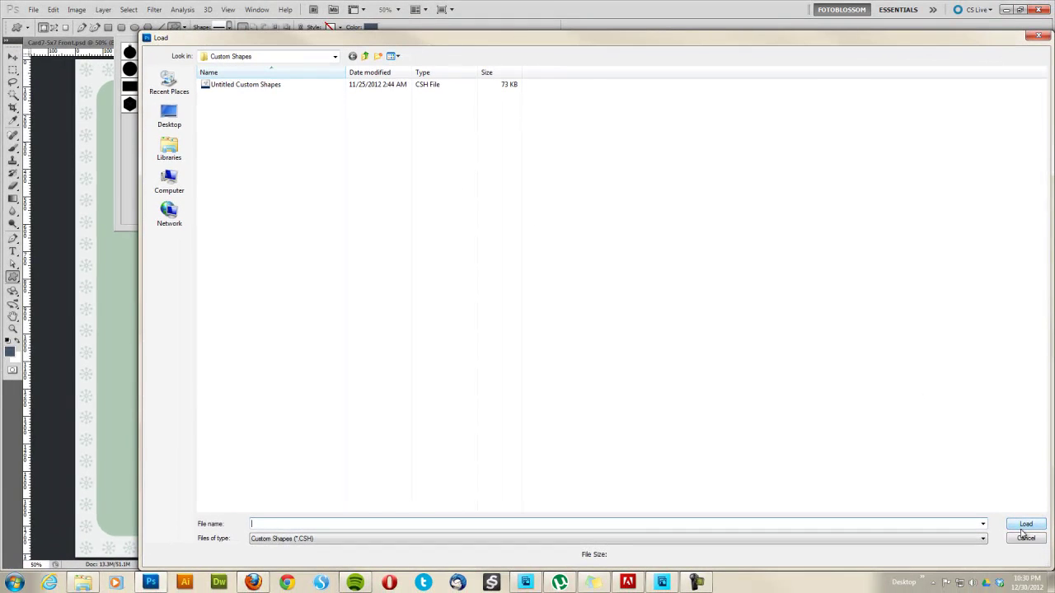
pyautogui.click(1025, 539)
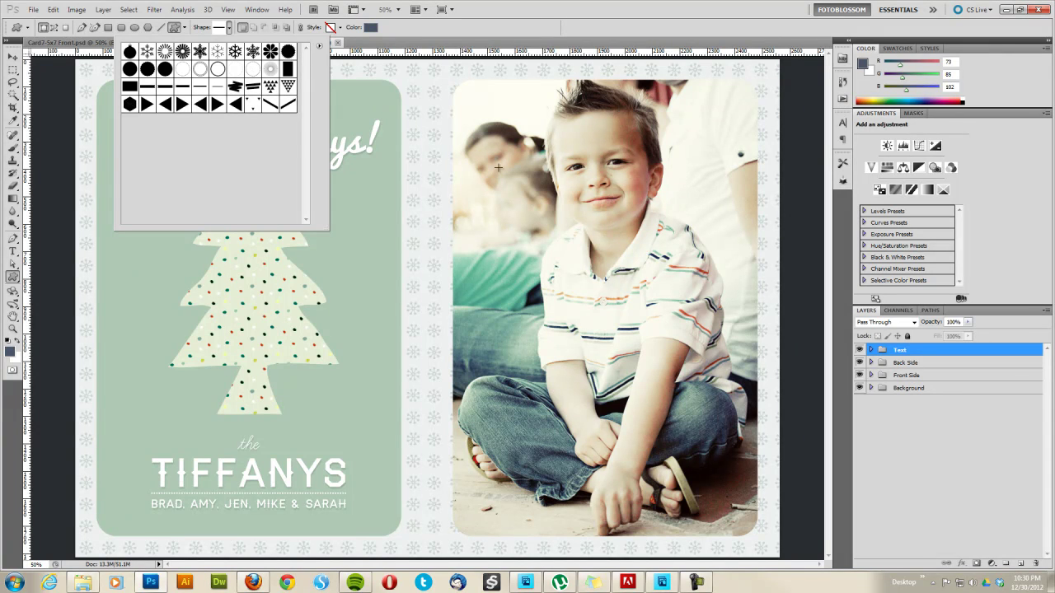
pyautogui.click(200, 51)
pyautogui.click(870, 362)
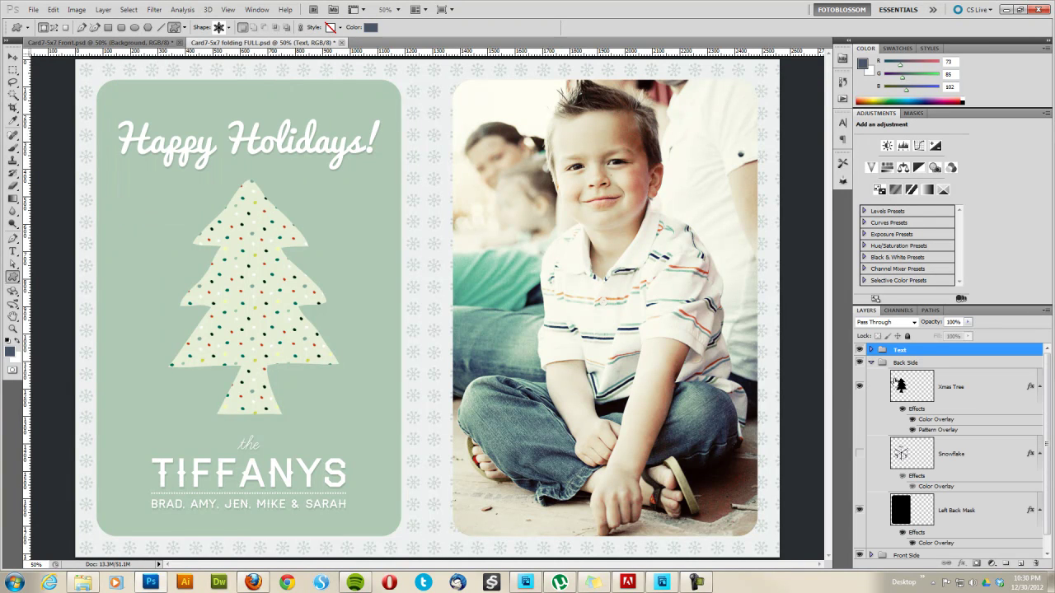
pyautogui.click(947, 389)
pyautogui.click(859, 387)
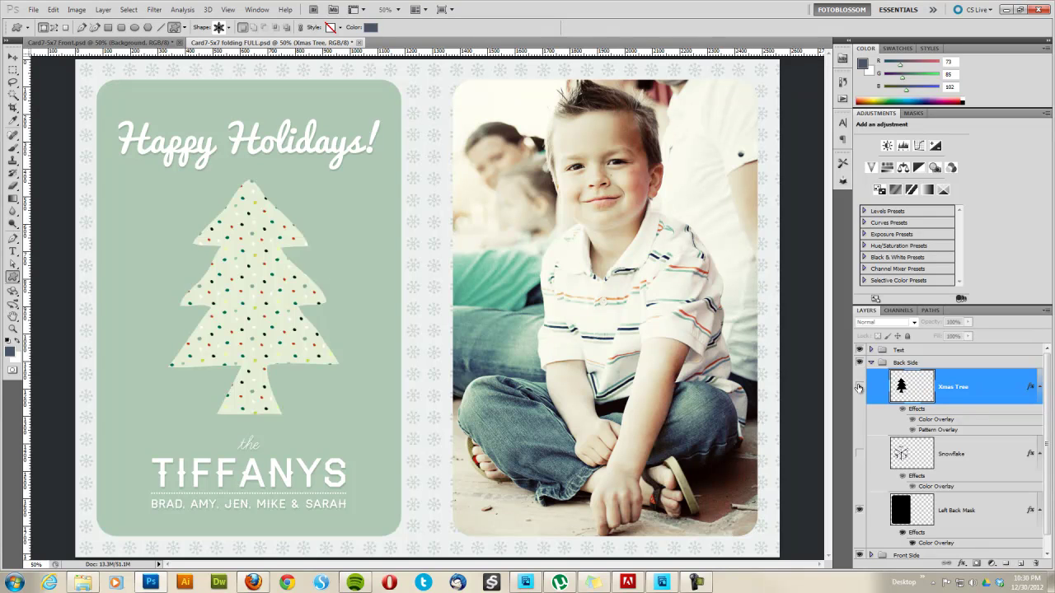
pyautogui.click(860, 455)
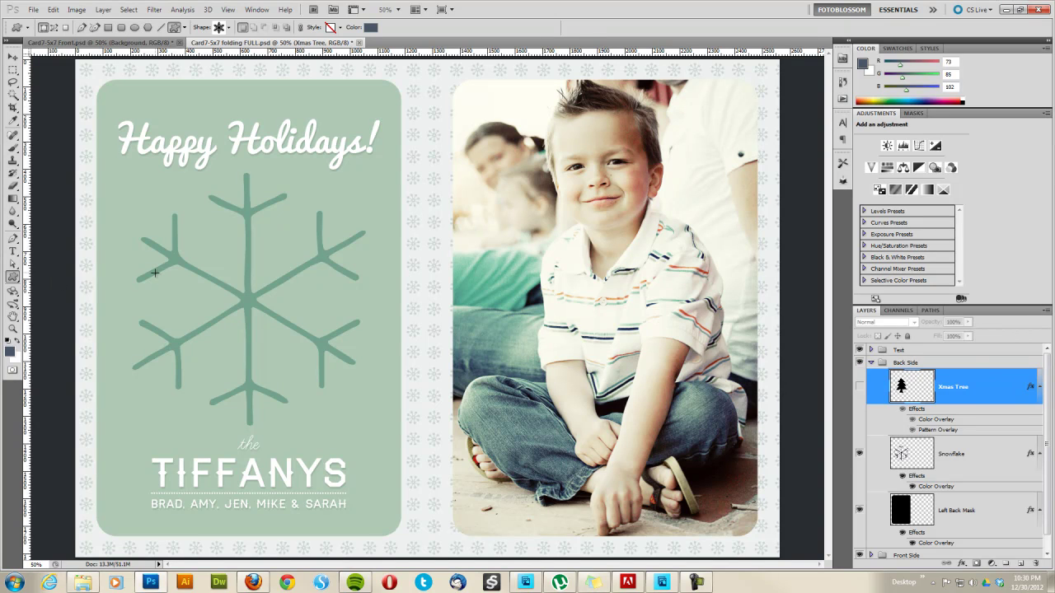
pyautogui.click(859, 393)
pyautogui.click(860, 392)
pyautogui.click(859, 391)
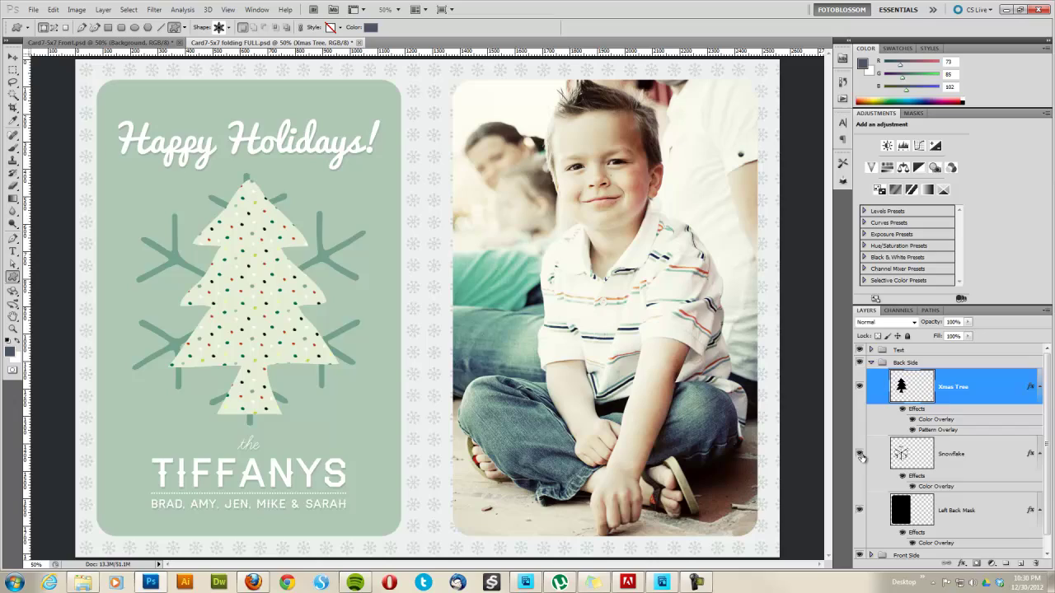
pyautogui.click(860, 453)
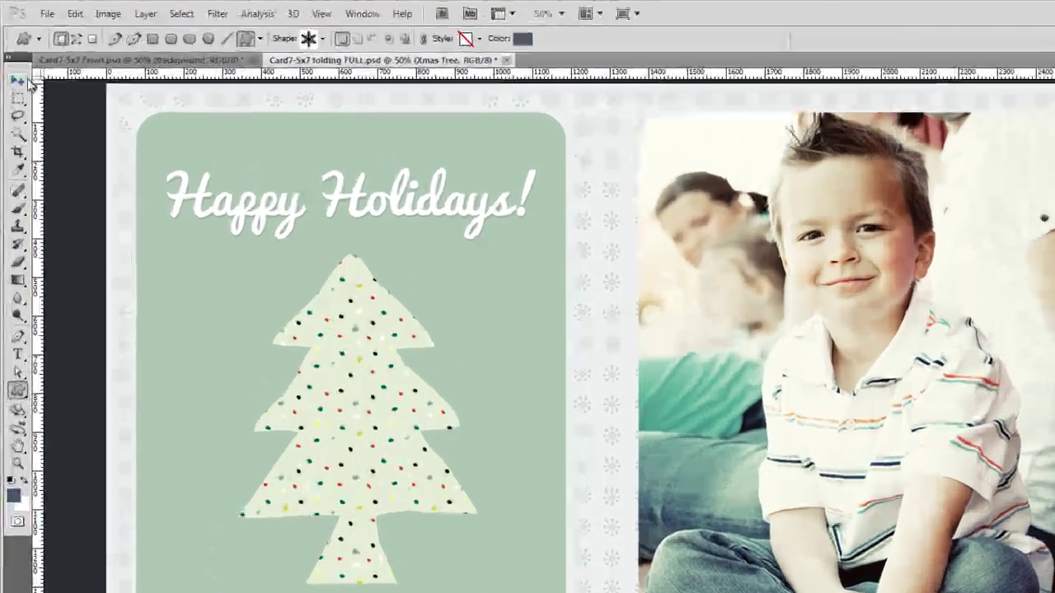
pyautogui.press('v')
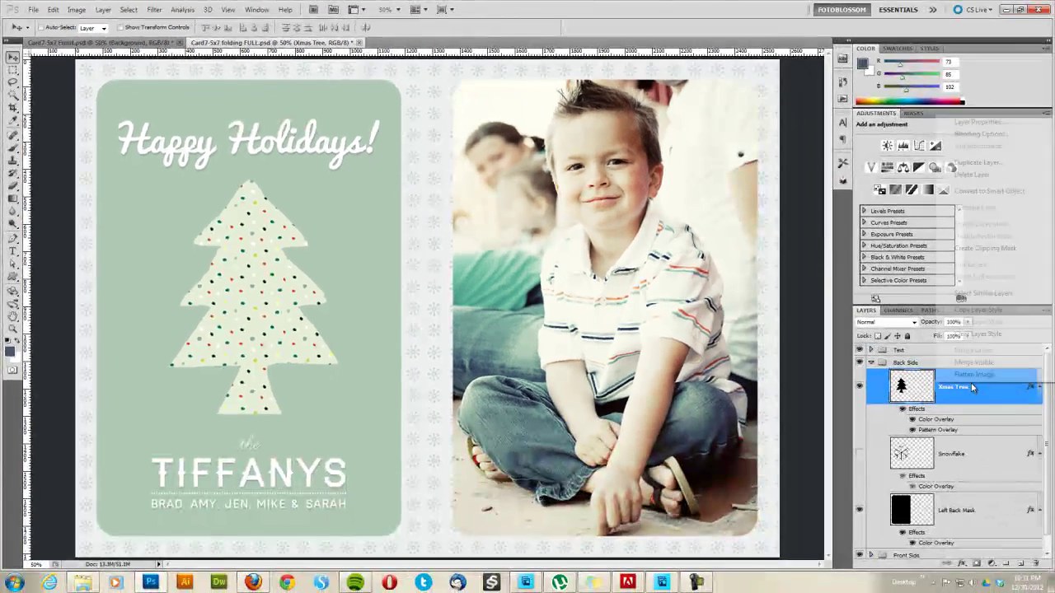
# Step: Open the Xmas Tree layer's Pattern Overlay style and its pattern list, cancelling a pattern load
pyautogui.rightClick(970, 383)
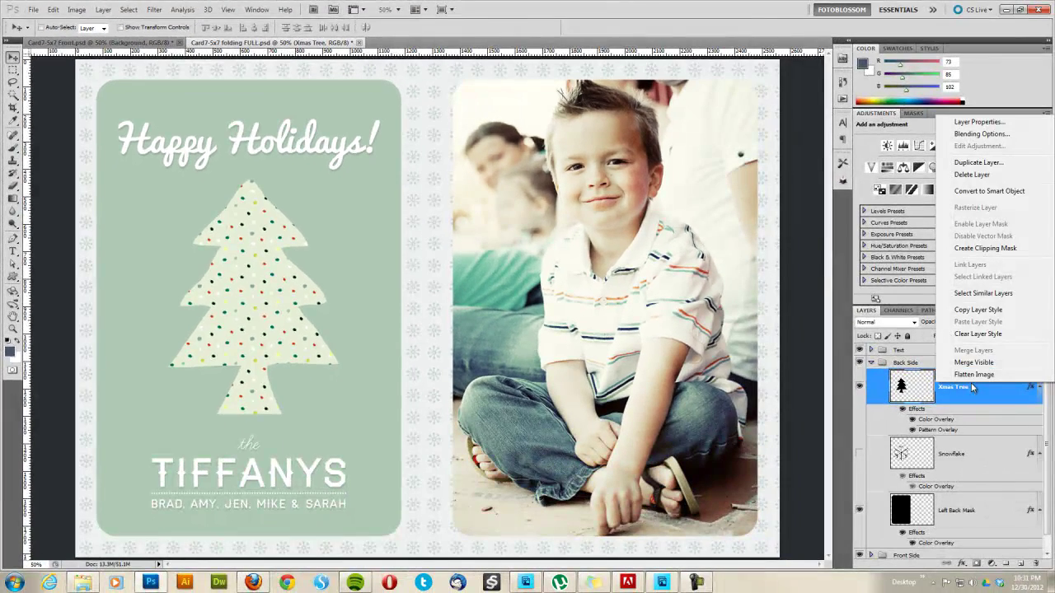
pyautogui.click(973, 134)
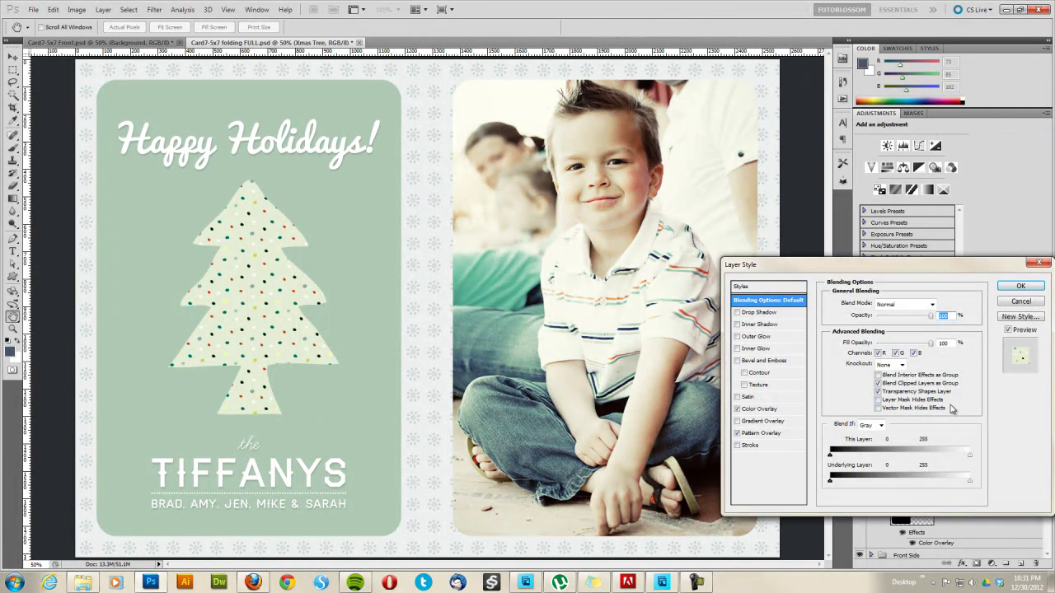
pyautogui.moveTo(955, 206); pyautogui.dragTo(637, 190)
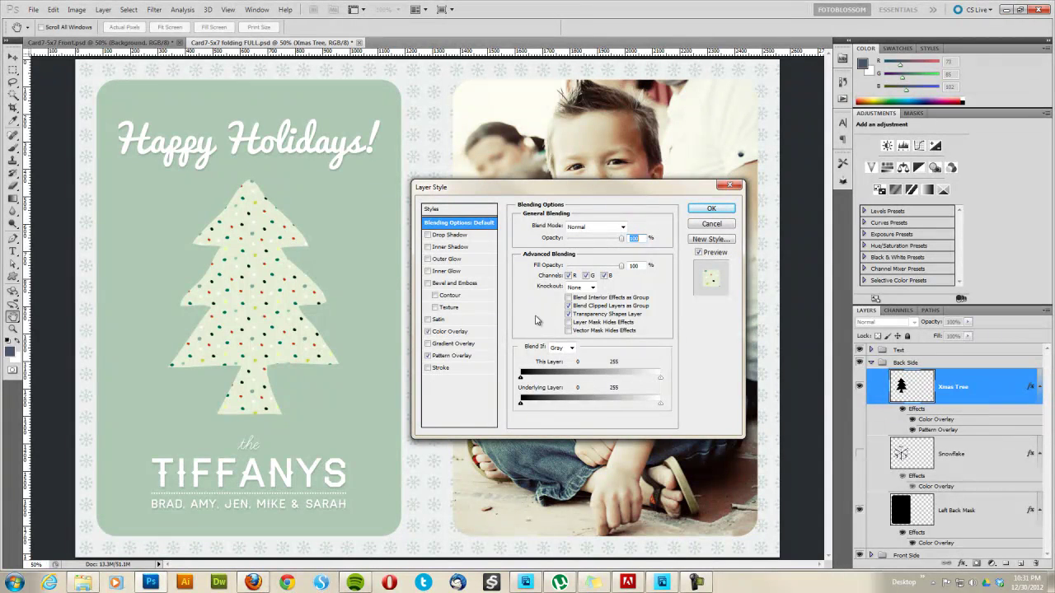
pyautogui.click(450, 356)
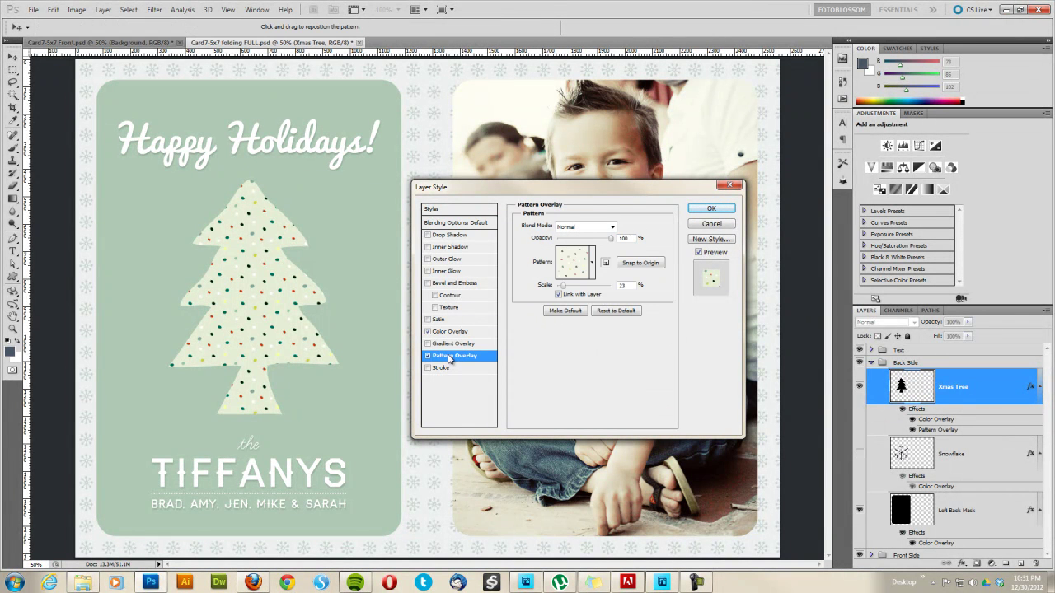
pyautogui.click(595, 263)
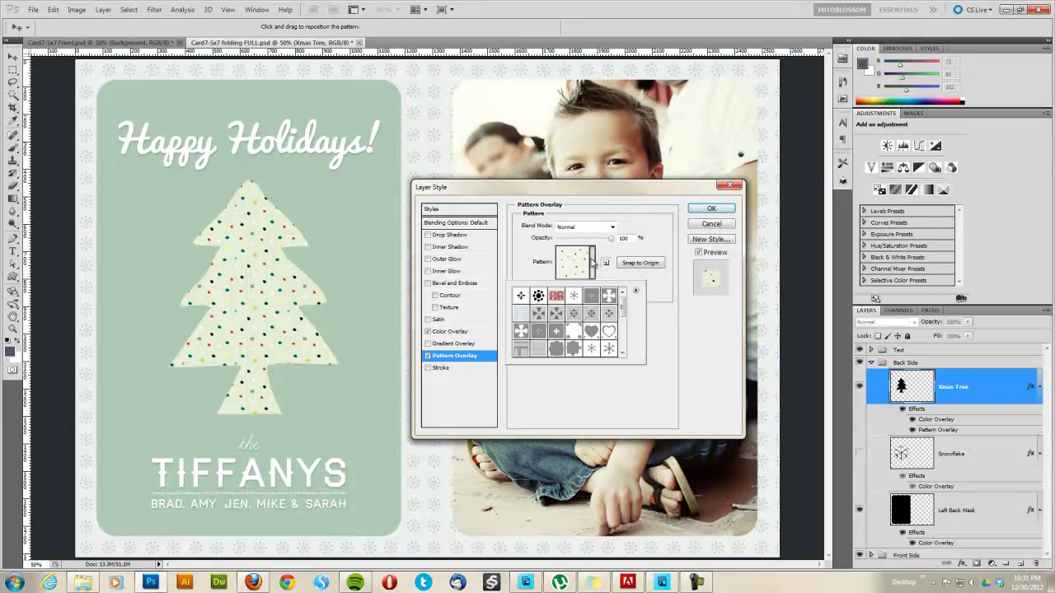
pyautogui.click(635, 290)
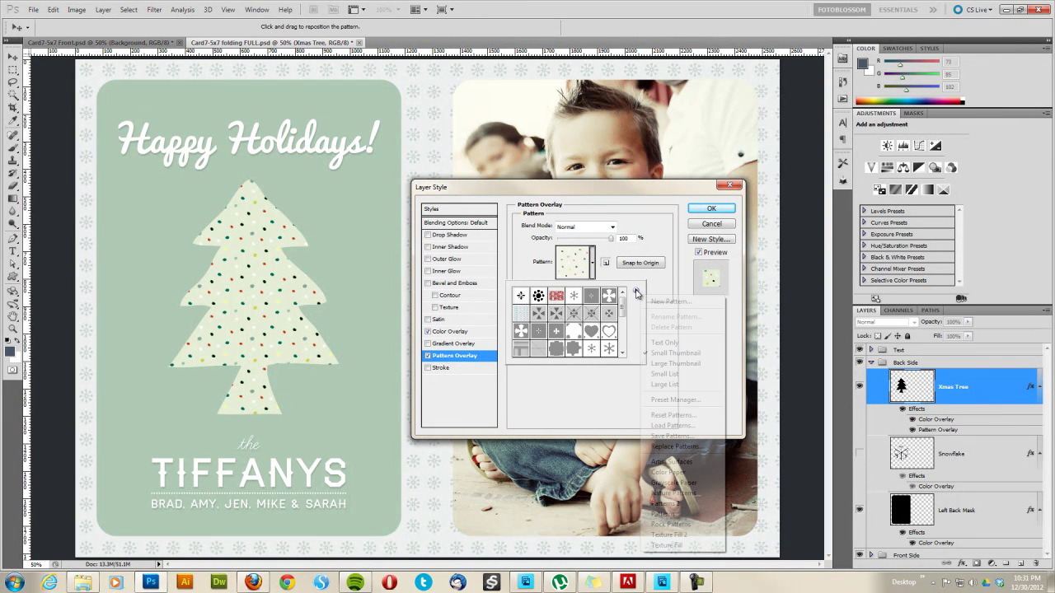
pyautogui.click(688, 426)
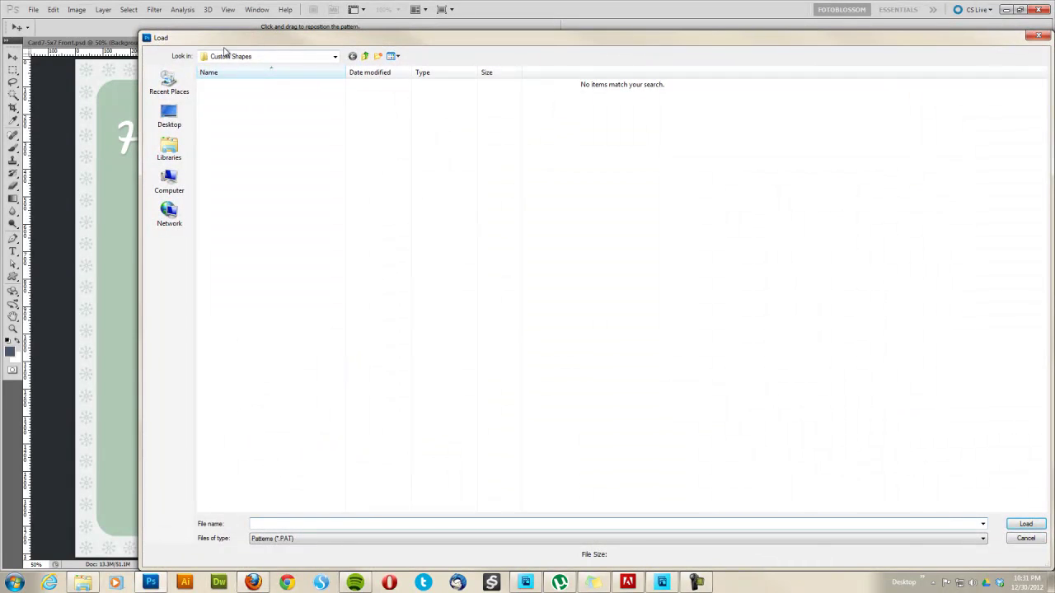
pyautogui.click(1026, 539)
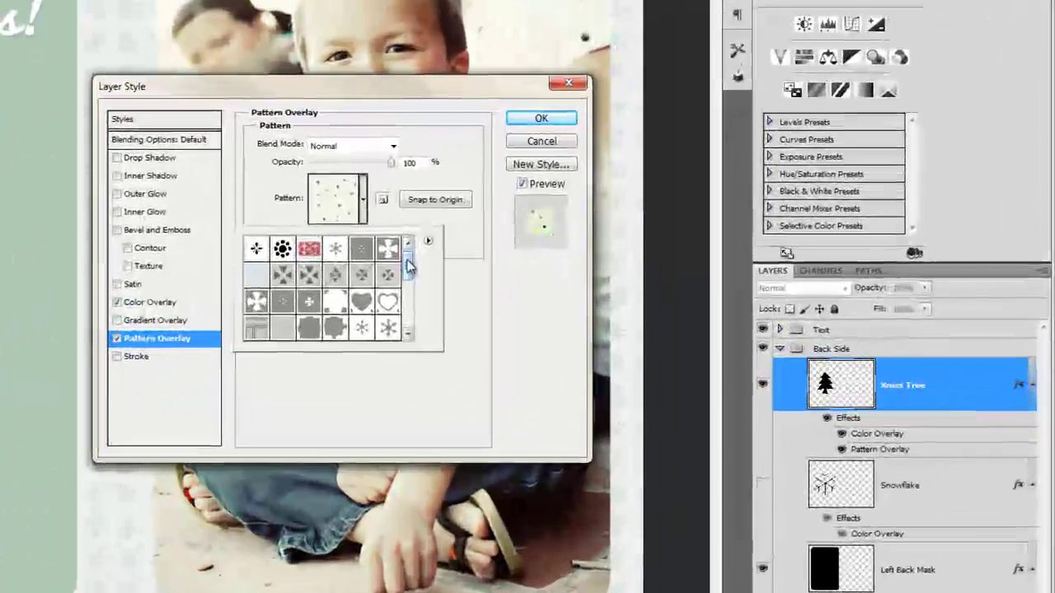
# Step: Preview starburst and heart patterns on the tree, then settle on the grey chevron pattern
pyautogui.moveTo(410, 265)
pyautogui.mouseDown()
pyautogui.moveTo(407, 301)
pyautogui.moveTo(407, 268)
pyautogui.mouseUp()
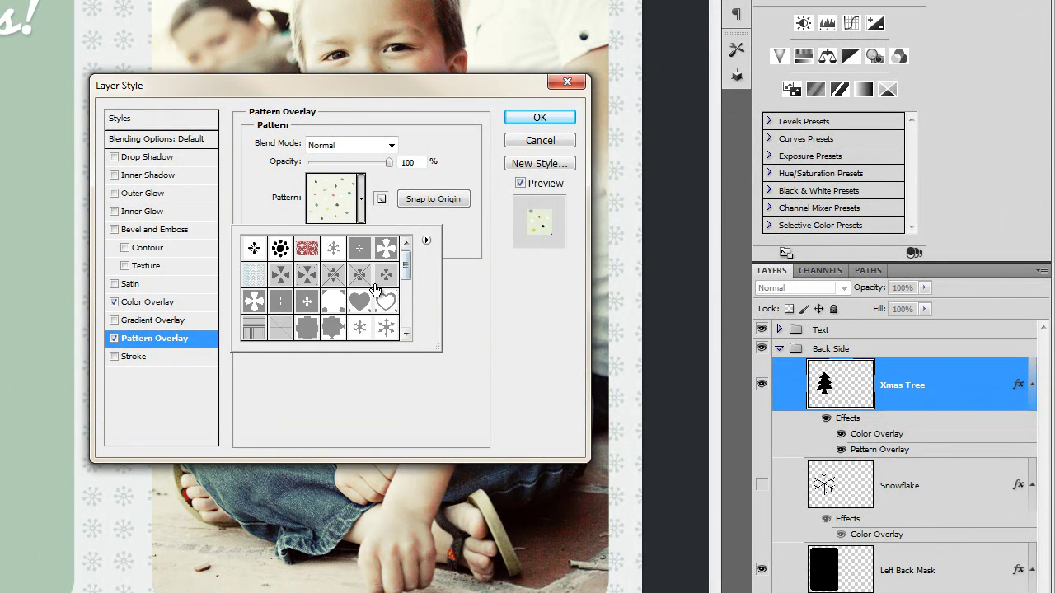
pyautogui.click(360, 280)
pyautogui.click(333, 275)
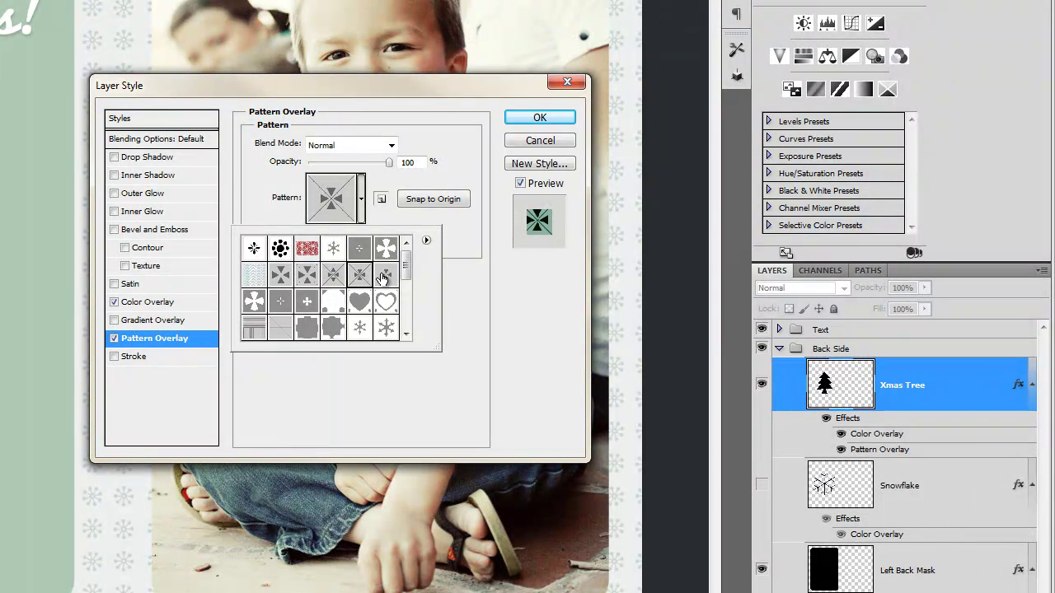
pyautogui.click(386, 275)
pyautogui.click(362, 278)
pyautogui.click(362, 303)
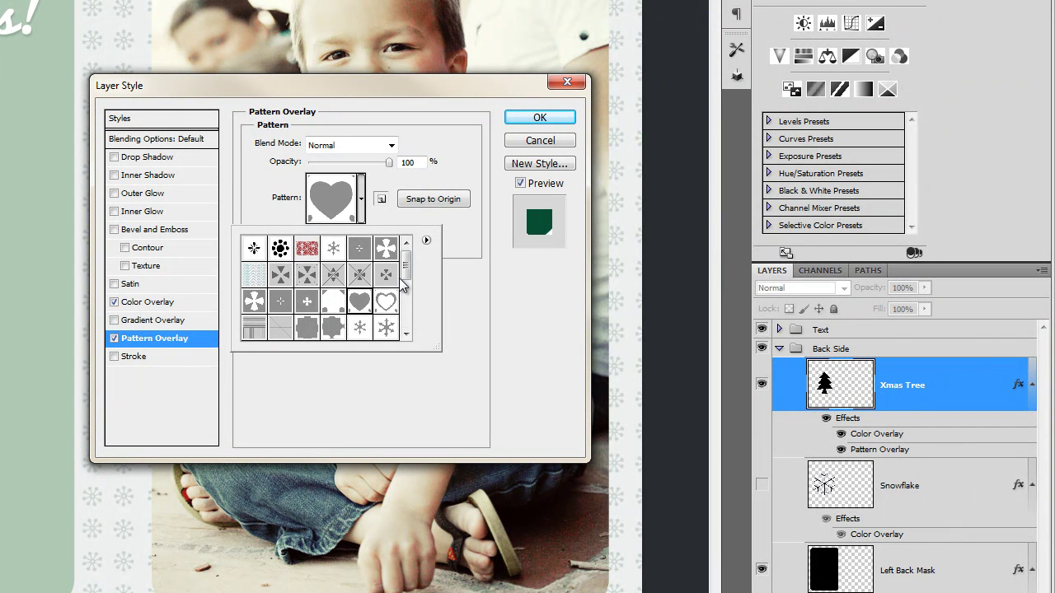
pyautogui.moveTo(405, 281)
pyautogui.mouseDown()
pyautogui.moveTo(412, 304)
pyautogui.moveTo(412, 272)
pyautogui.moveTo(409, 305)
pyautogui.moveTo(416, 274)
pyautogui.moveTo(409, 330)
pyautogui.moveTo(405, 288)
pyautogui.mouseUp()
pyautogui.click(360, 333)
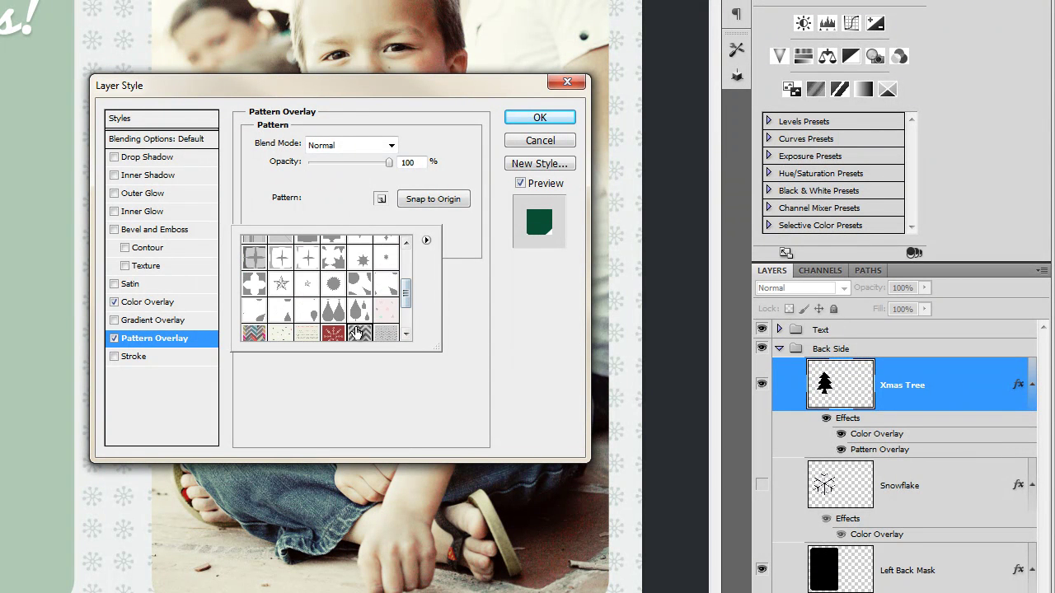
pyautogui.click(458, 269)
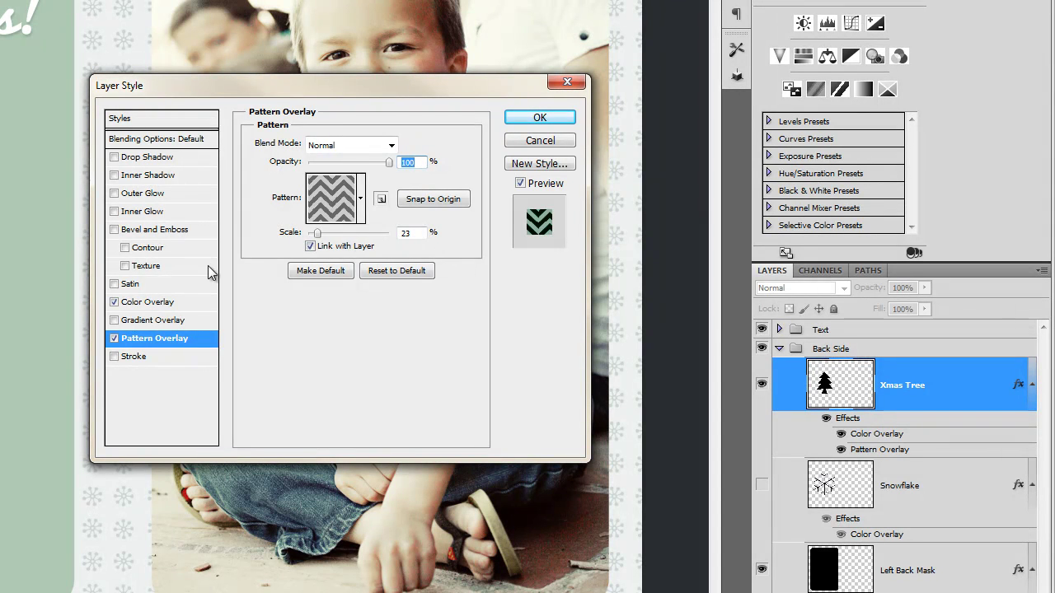
# Step: Lower the Color Burn colour overlay opacity to 21% and apply the layer style
pyautogui.click(149, 303)
pyautogui.moveTo(388, 163); pyautogui.dragTo(311, 169)
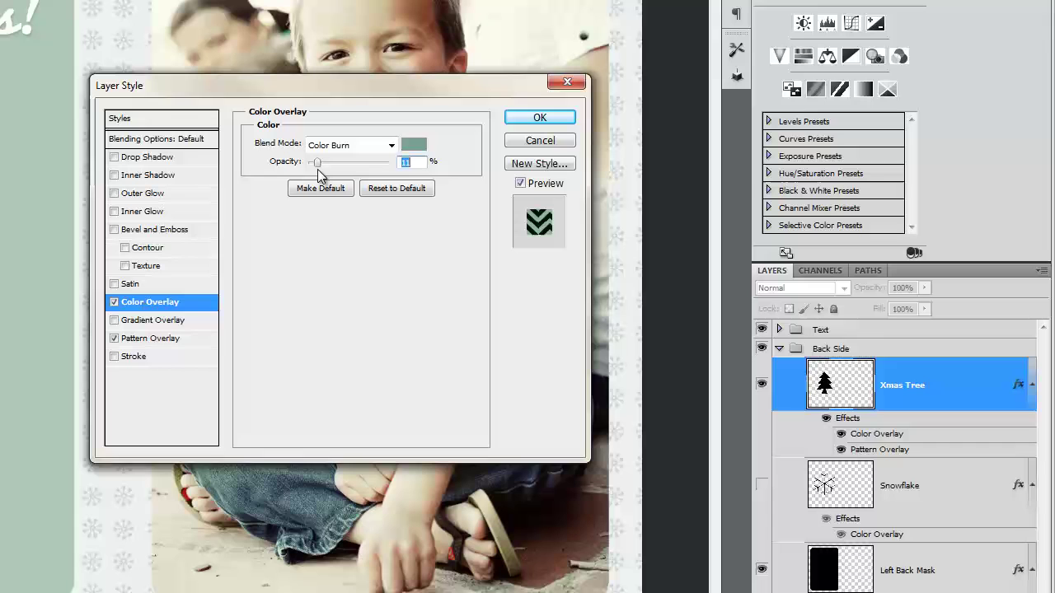
pyautogui.moveTo(317, 169)
pyautogui.mouseDown()
pyautogui.moveTo(343, 170)
pyautogui.moveTo(323, 162)
pyautogui.mouseUp()
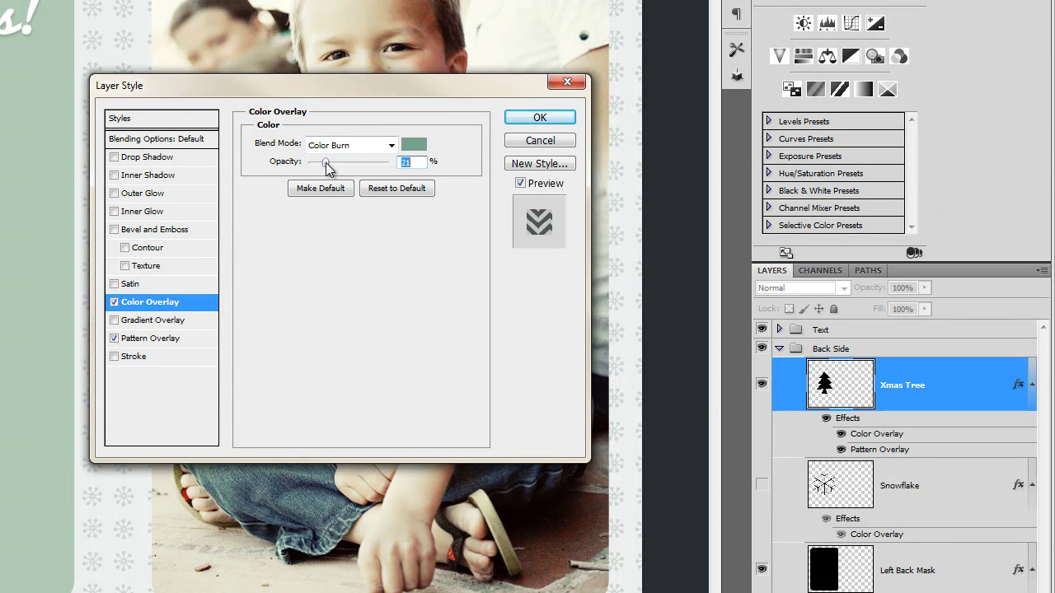
pyautogui.moveTo(351, 89); pyautogui.dragTo(438, 16)
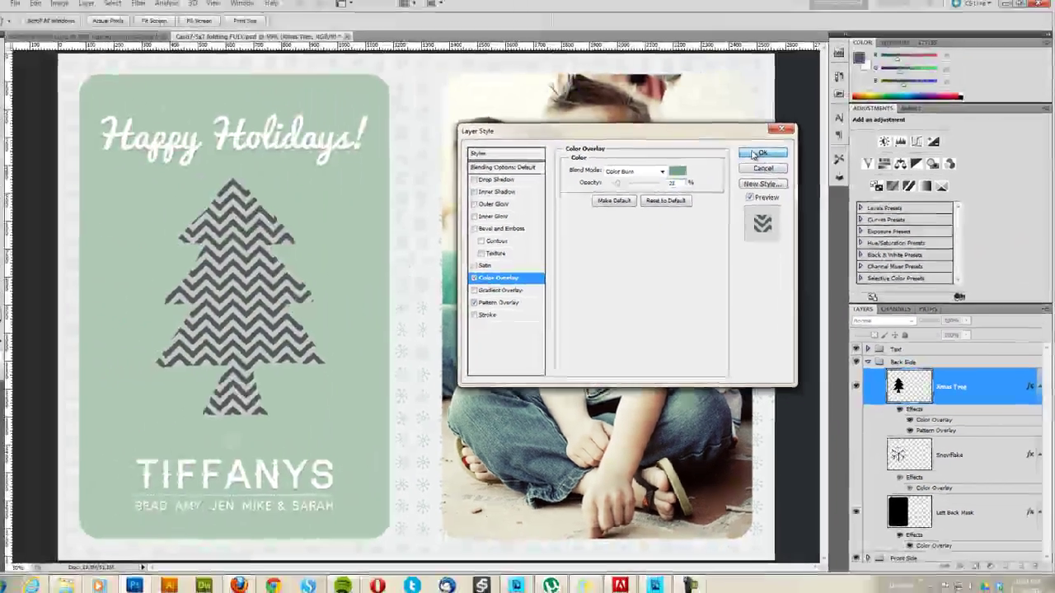
pyautogui.click(625, 39)
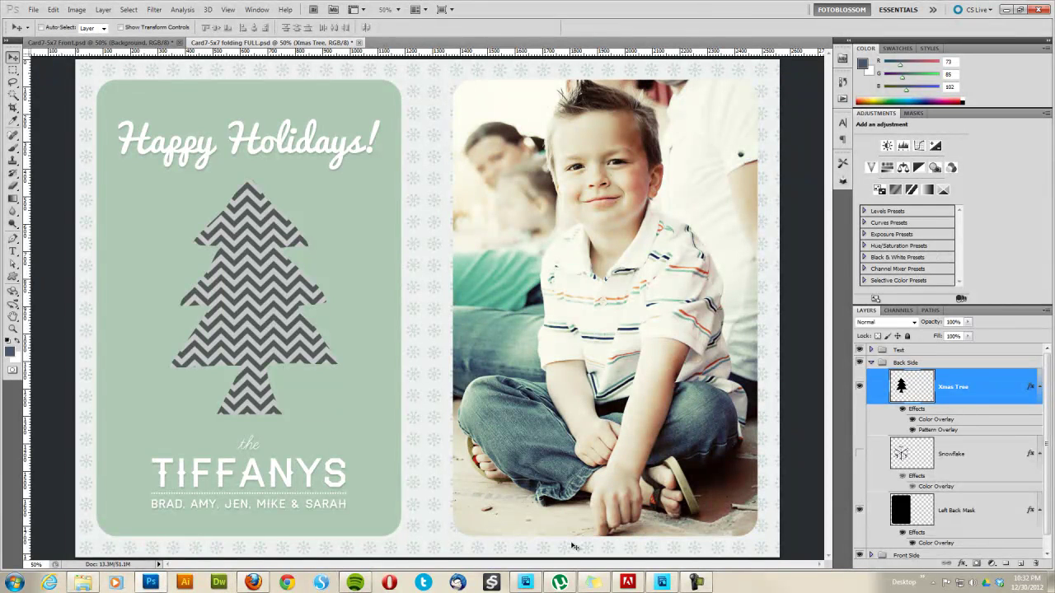
# Step: Bring up Card7-5x7 Front.psd in Photoshop Elements from the taskbar preview
pyautogui.moveTo(664, 585)
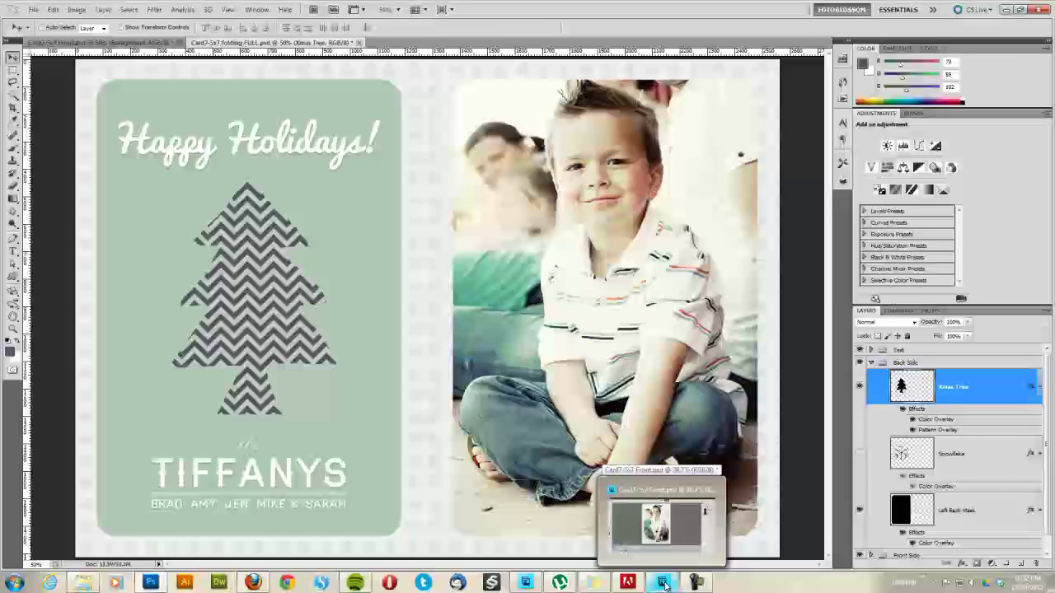
pyautogui.click(656, 521)
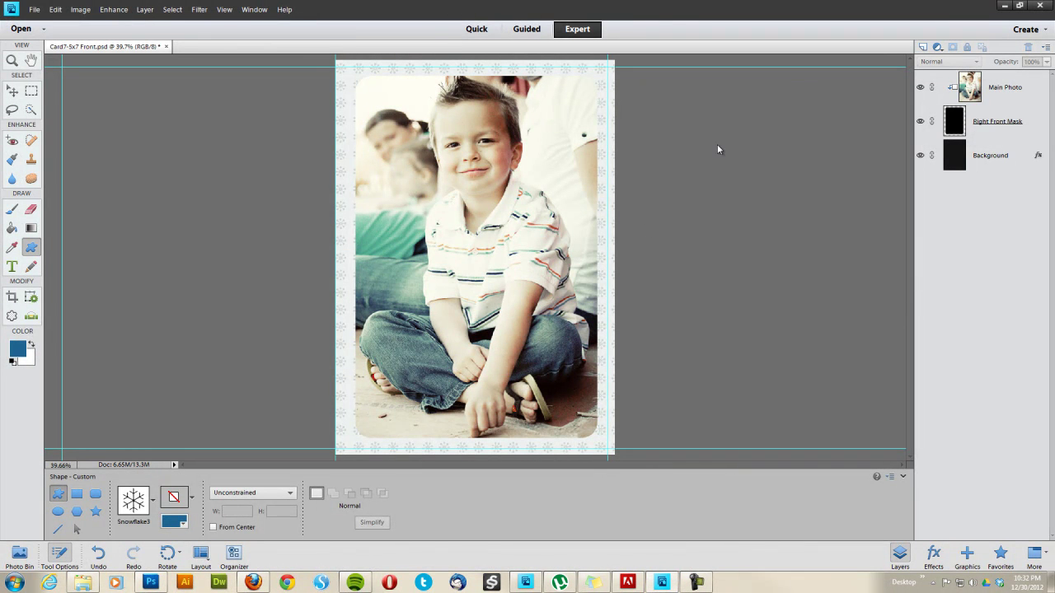
# Step: Select the Custom Shape tool in Elements and browse the fotoblossom set and the picker's view options
pyautogui.click(14, 92)
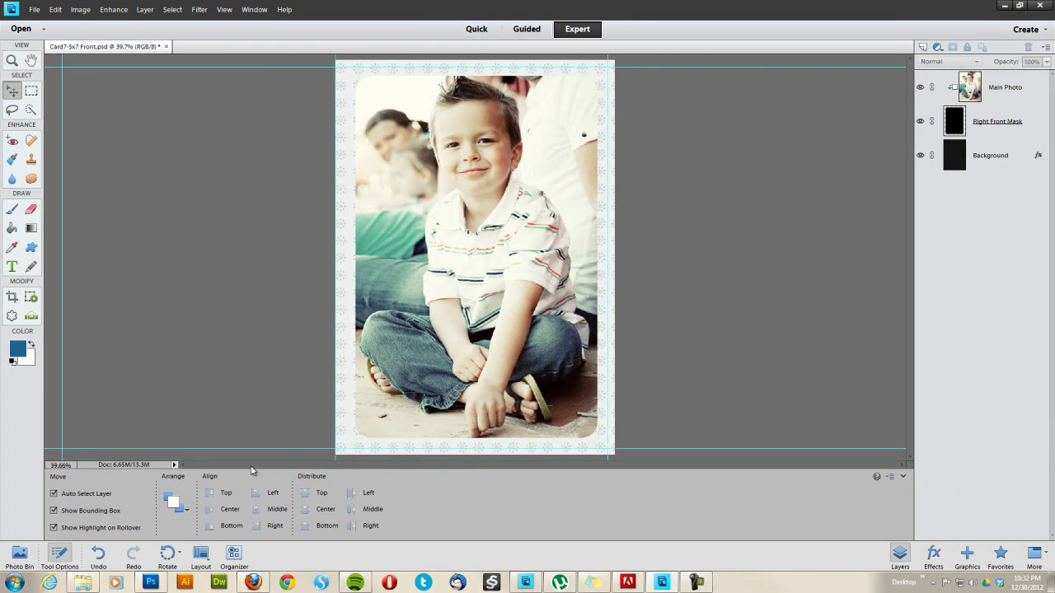
pyautogui.click(31, 248)
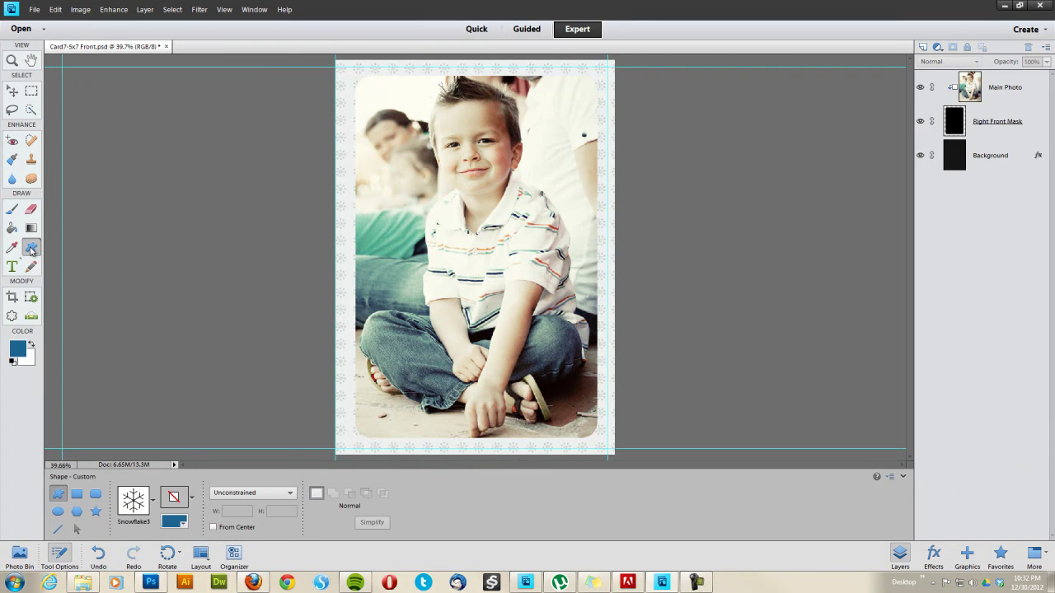
pyautogui.click(153, 499)
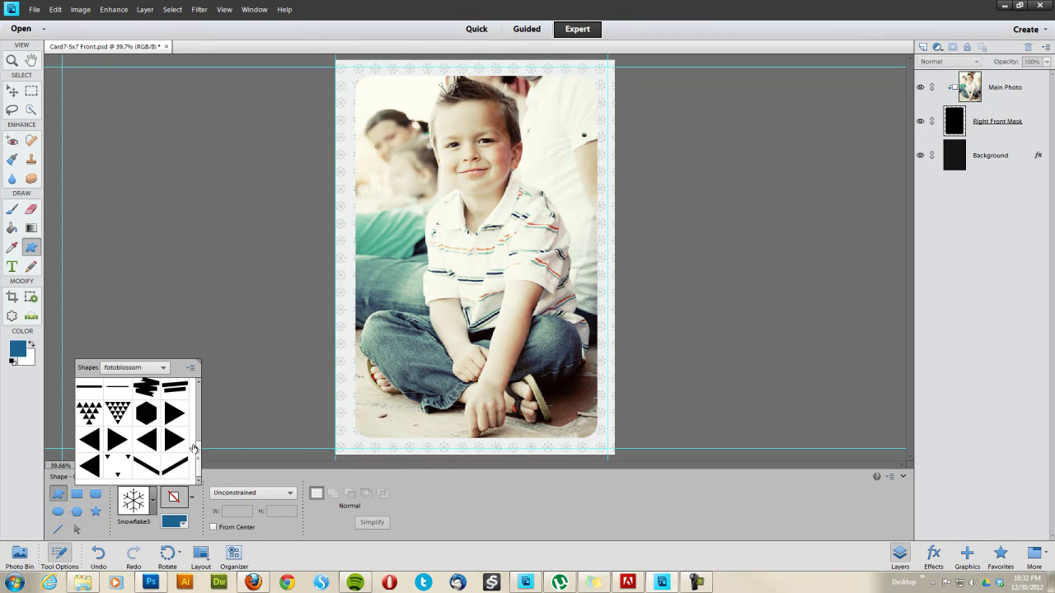
pyautogui.click(165, 368)
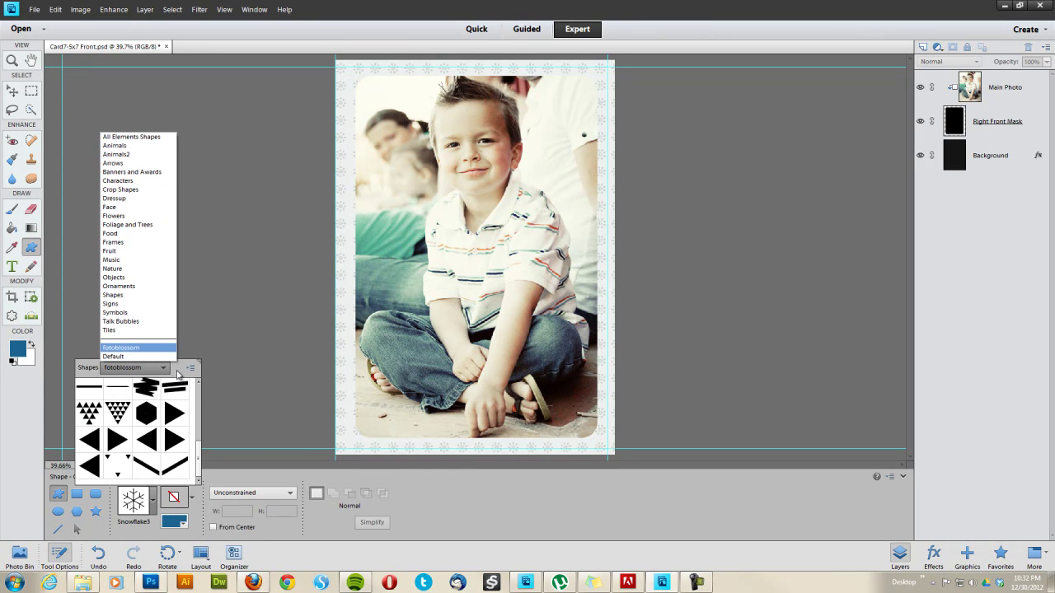
pyautogui.click(178, 375)
pyautogui.click(190, 368)
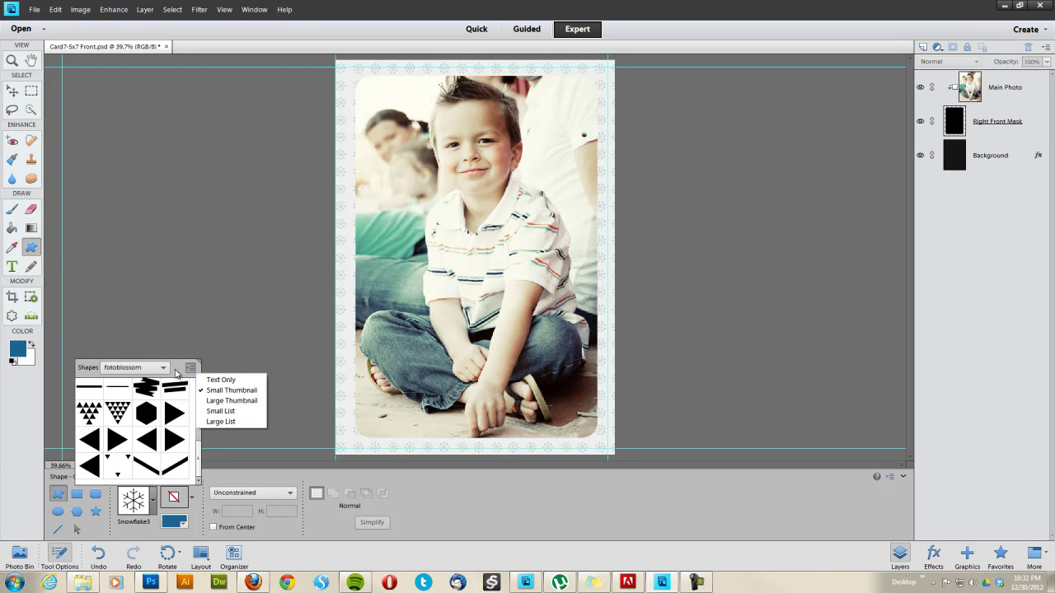
pyautogui.click(176, 373)
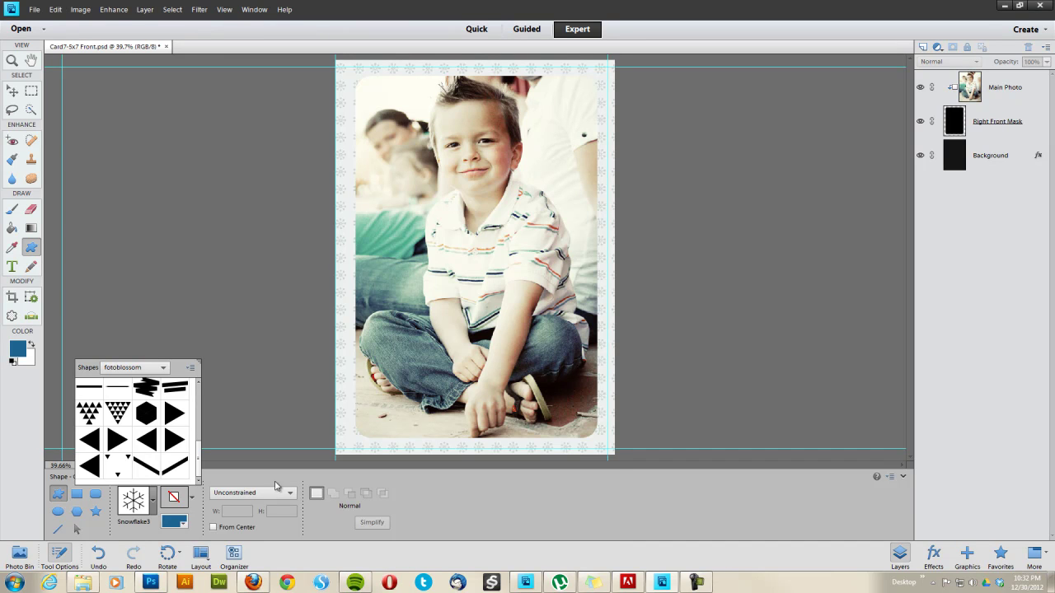
# Step: In Explorer, go from Computer through OS (C:) > Users > user folder > AppData > Roaming > Adobe
pyautogui.click(83, 583)
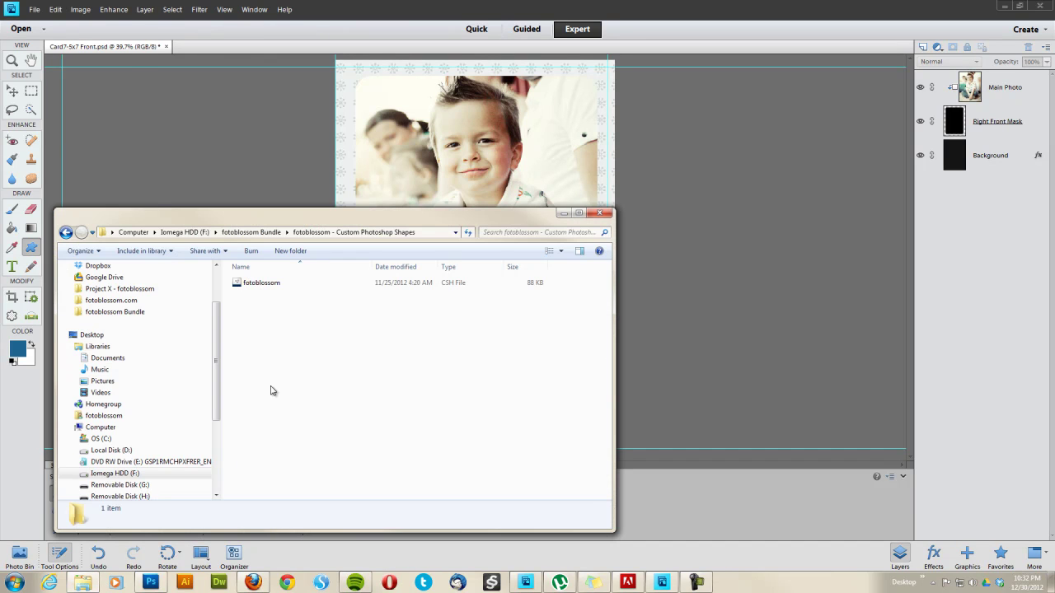
pyautogui.moveTo(219, 347)
pyautogui.mouseDown()
pyautogui.moveTo(219, 305)
pyautogui.moveTo(215, 363)
pyautogui.mouseUp()
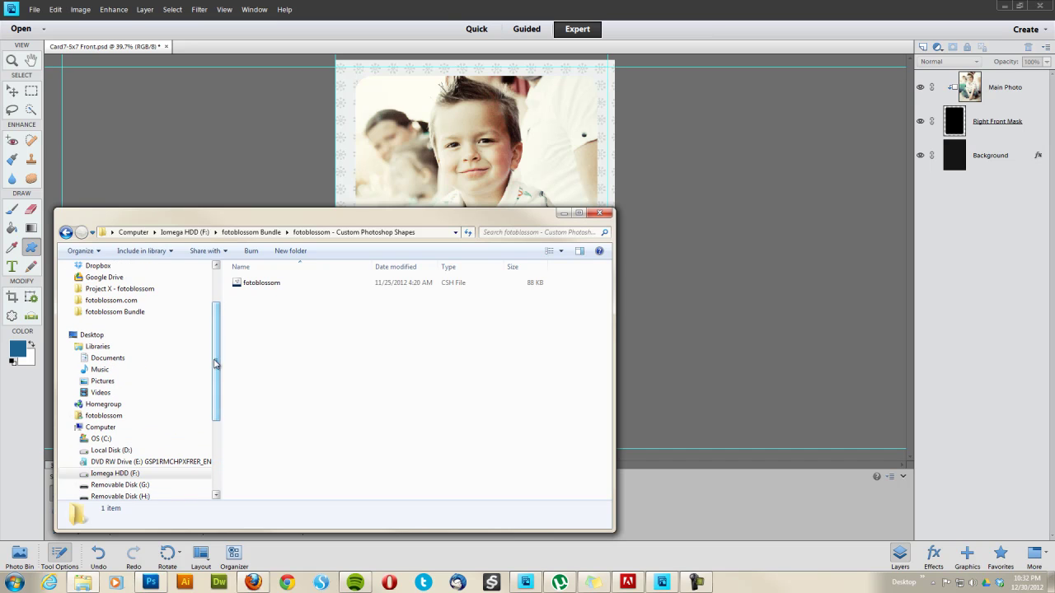
pyautogui.click(110, 433)
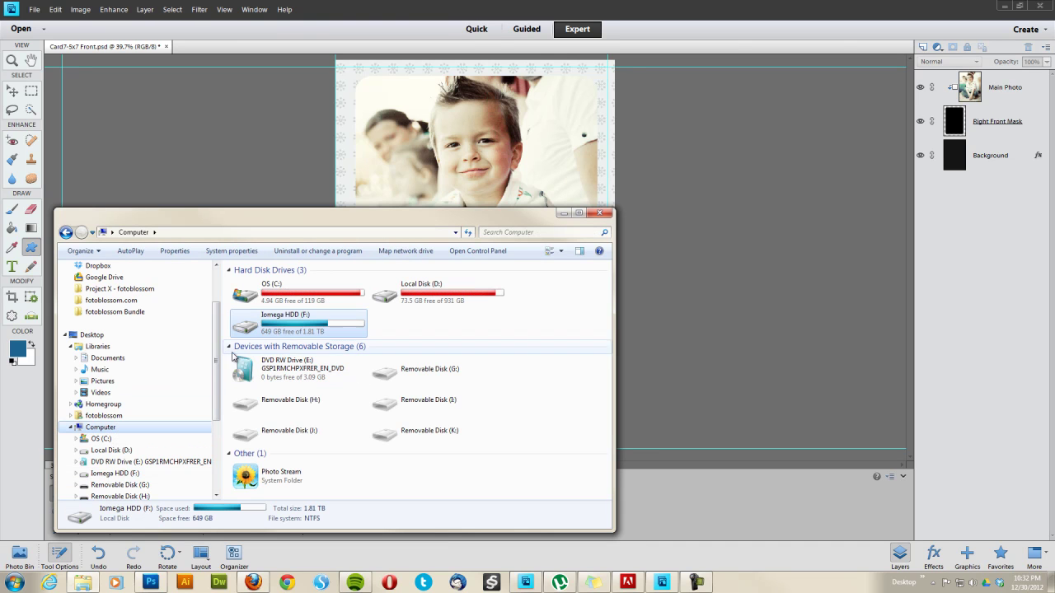
pyautogui.doubleClick(297, 294)
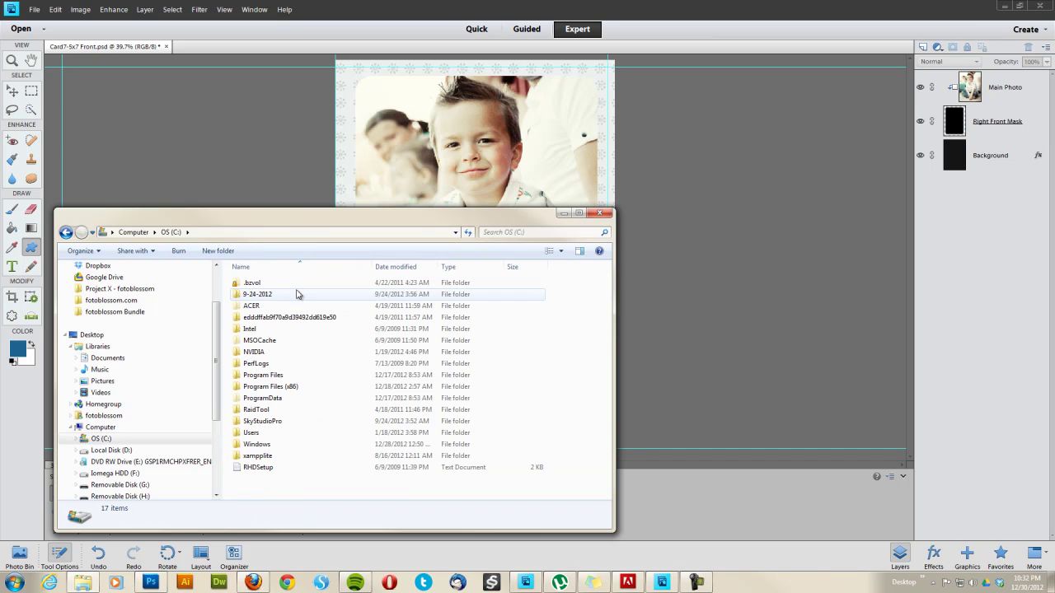
pyautogui.doubleClick(260, 434)
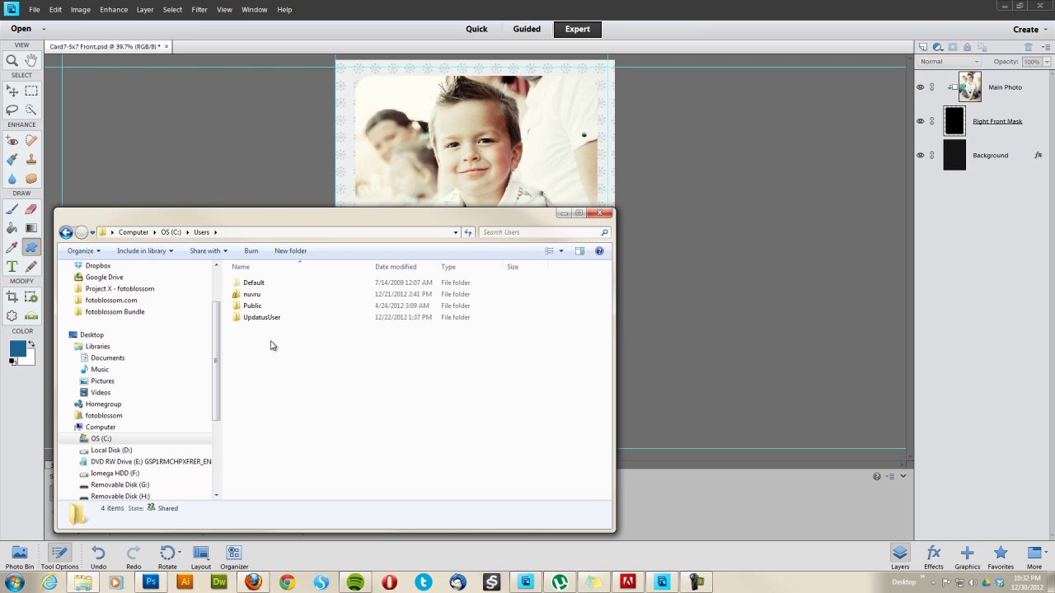
pyautogui.doubleClick(267, 296)
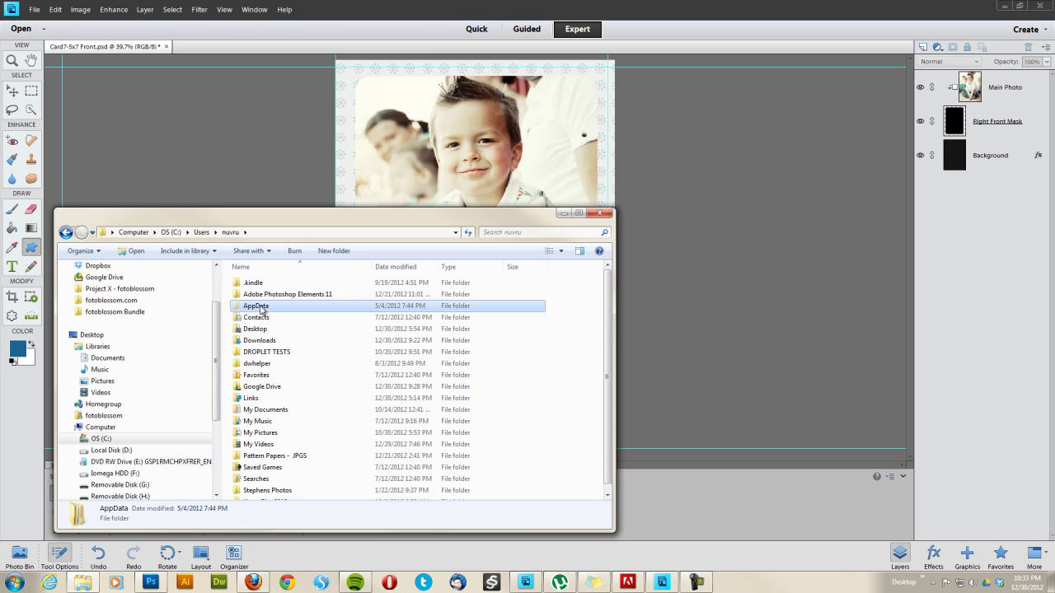
pyautogui.doubleClick(259, 307)
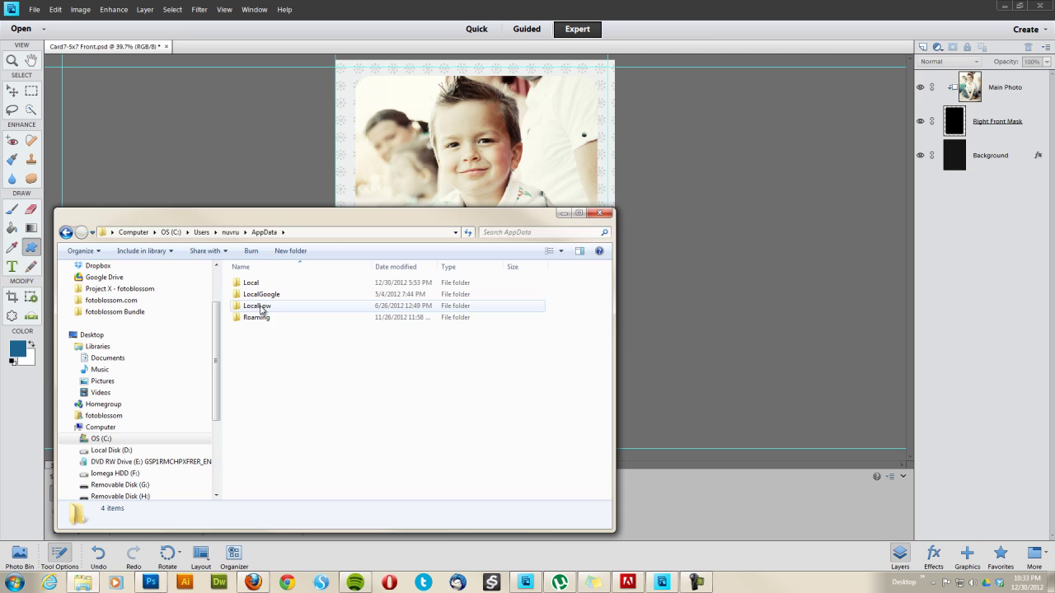
pyautogui.doubleClick(262, 318)
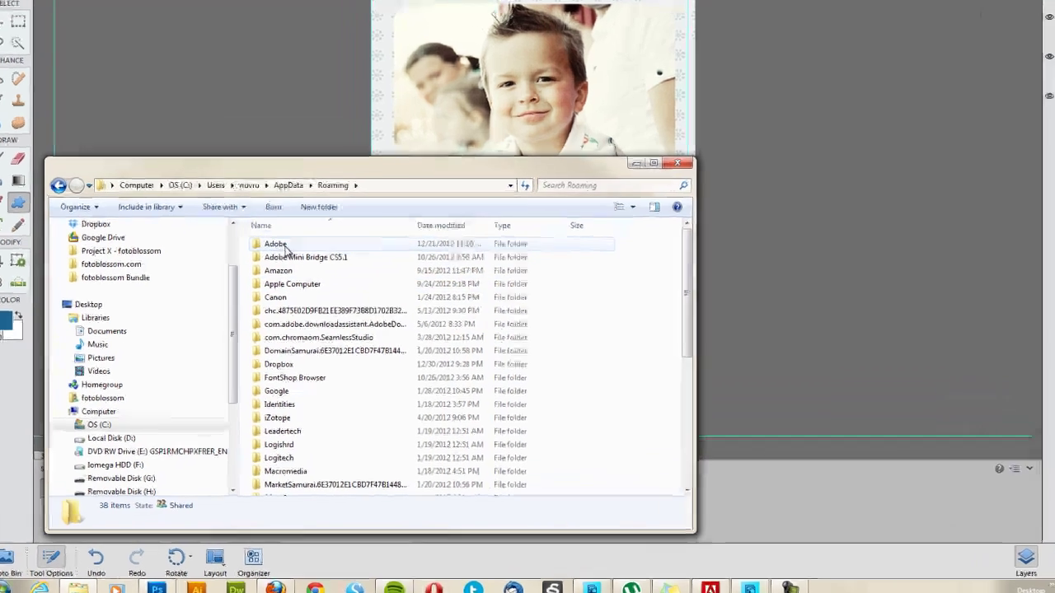
pyautogui.doubleClick(257, 283)
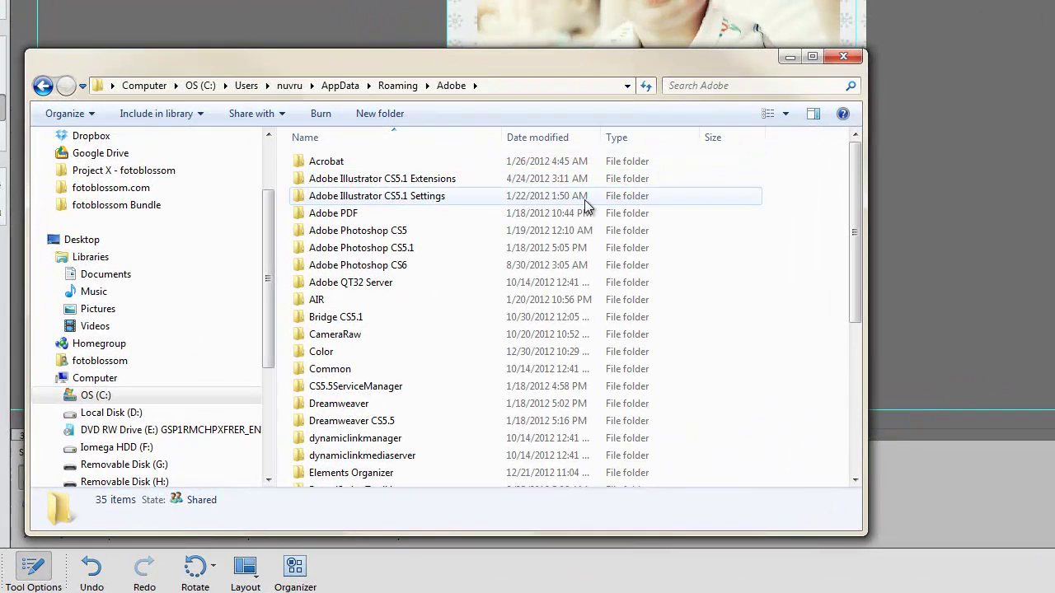
# Step: Open Photoshop Elements > 11.0 > Presets > Custom Shapes, where the 88 KB fotoblossom CSH file sits
pyautogui.moveTo(856, 165); pyautogui.dragTo(863, 331)
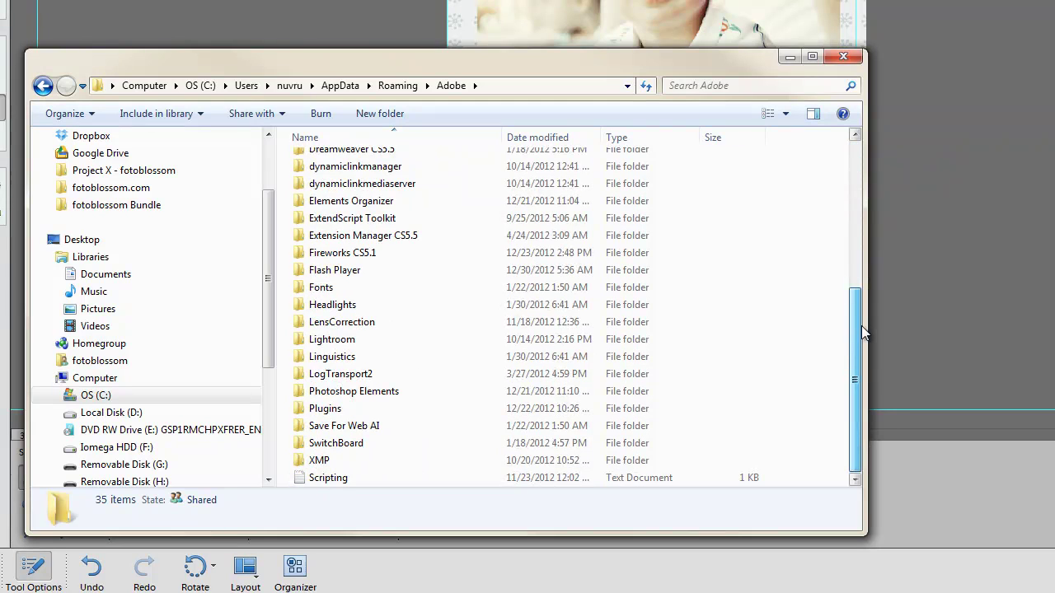
pyautogui.doubleClick(341, 390)
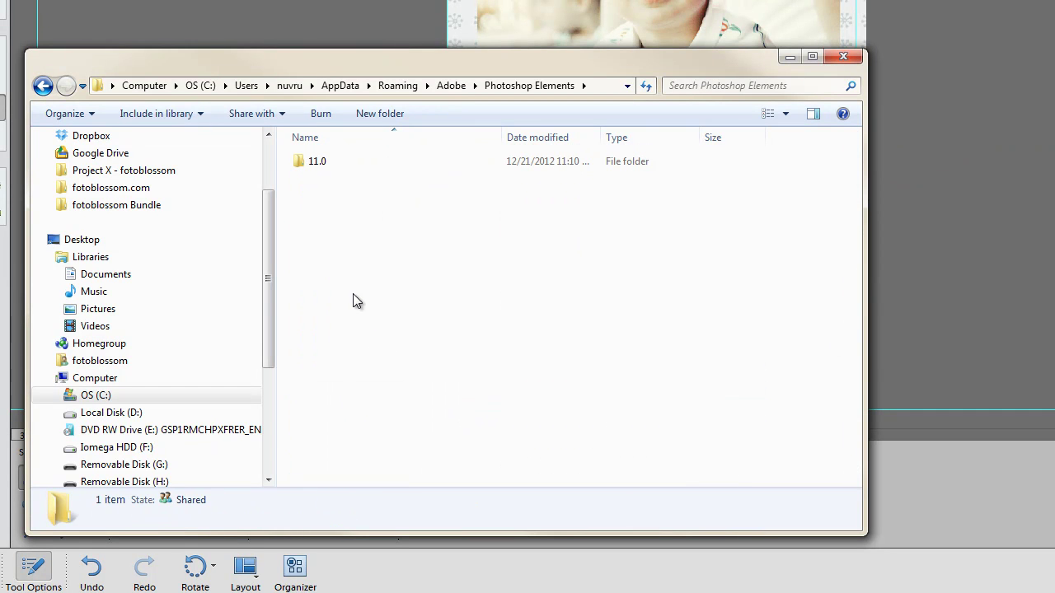
pyautogui.doubleClick(317, 162)
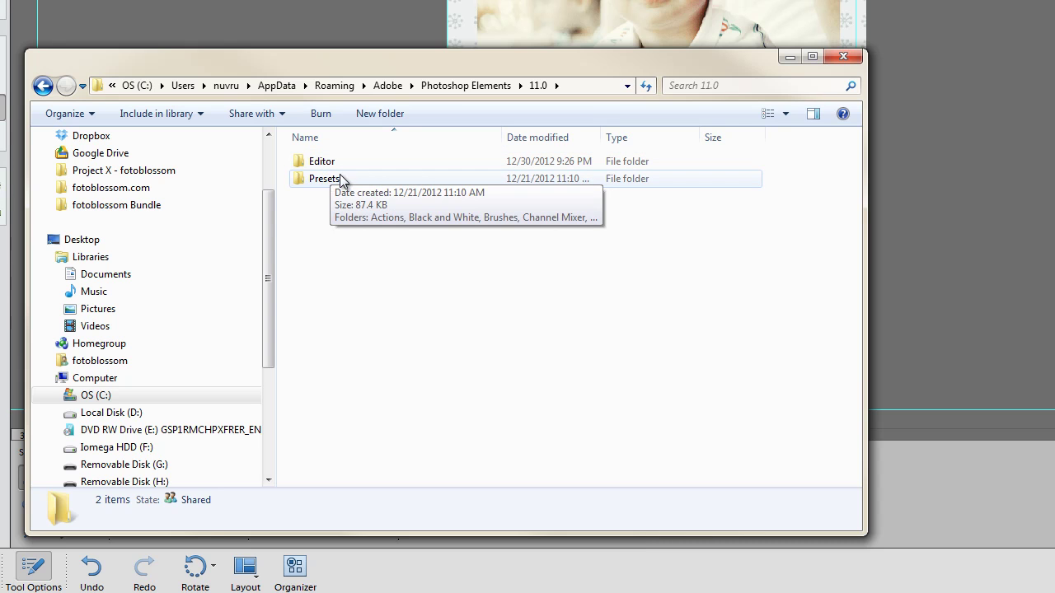
pyautogui.doubleClick(314, 181)
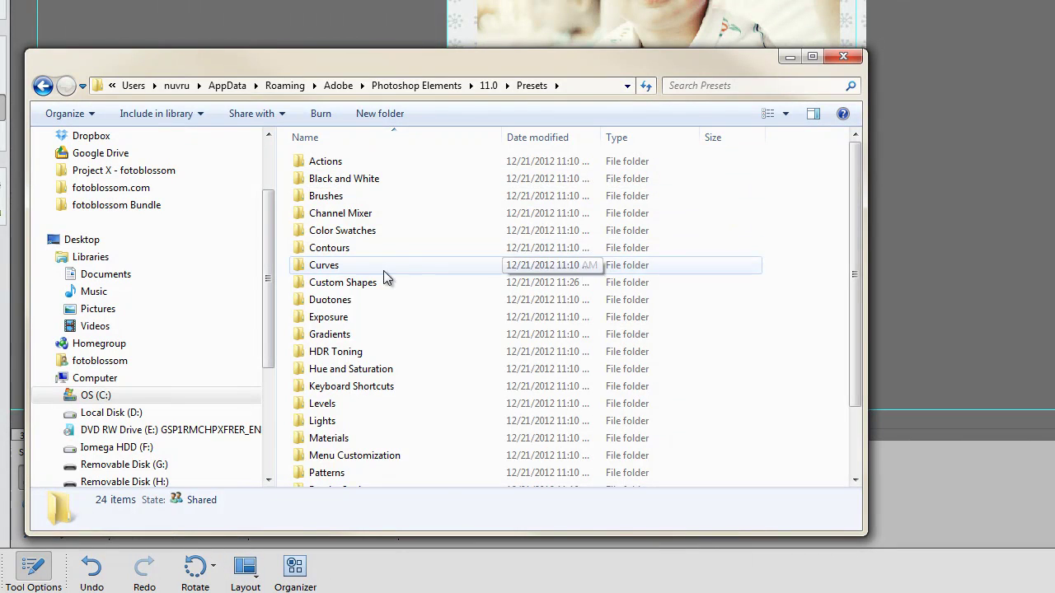
pyautogui.doubleClick(340, 284)
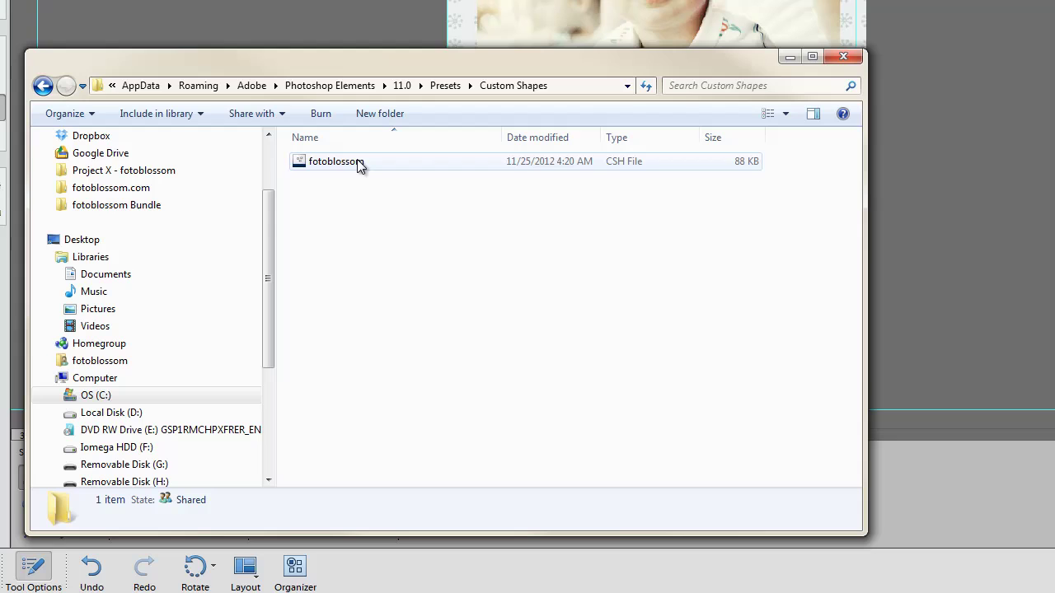
# Step: Draw a large blue Spikey Ball shape over the lower photo, then switch to the Move tool with V
pyautogui.click(789, 57)
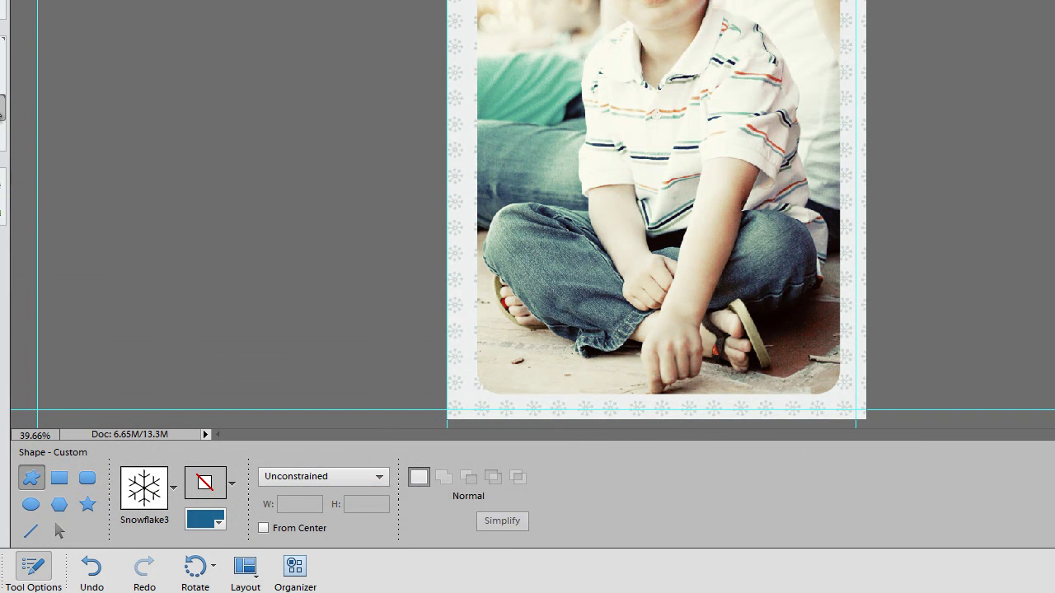
pyautogui.click(173, 488)
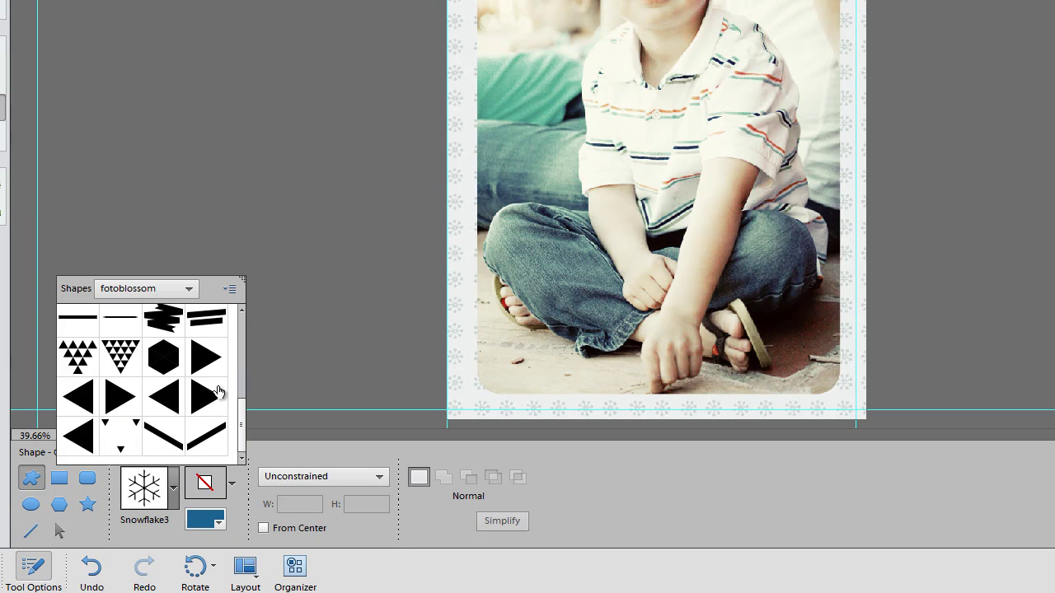
pyautogui.moveTo(243, 426); pyautogui.dragTo(247, 314)
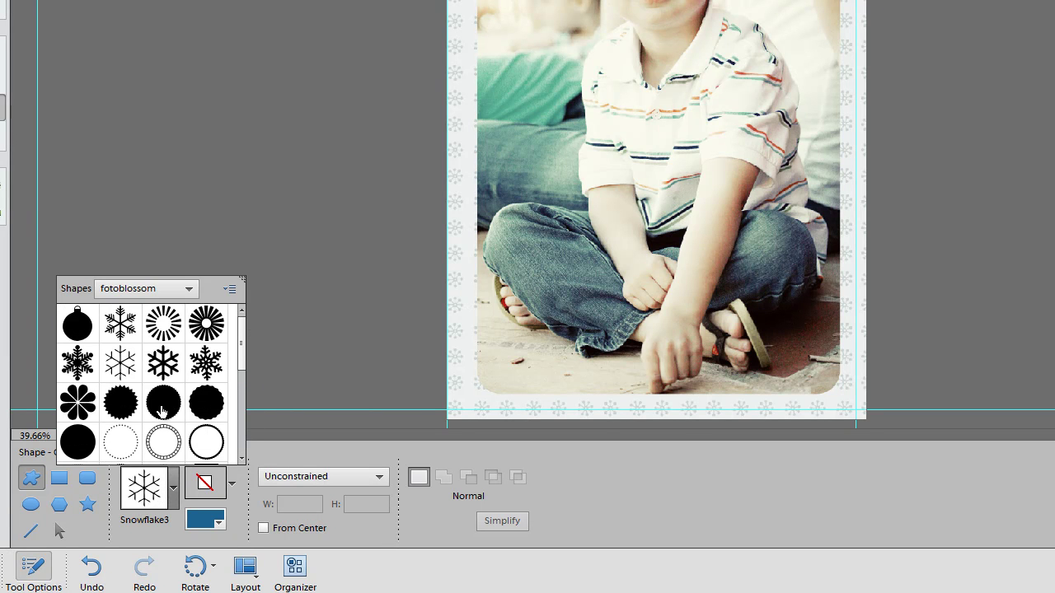
pyautogui.click(121, 410)
pyautogui.click(543, 54)
pyautogui.moveTo(544, 53); pyautogui.dragTo(820, 364)
pyautogui.press('v')
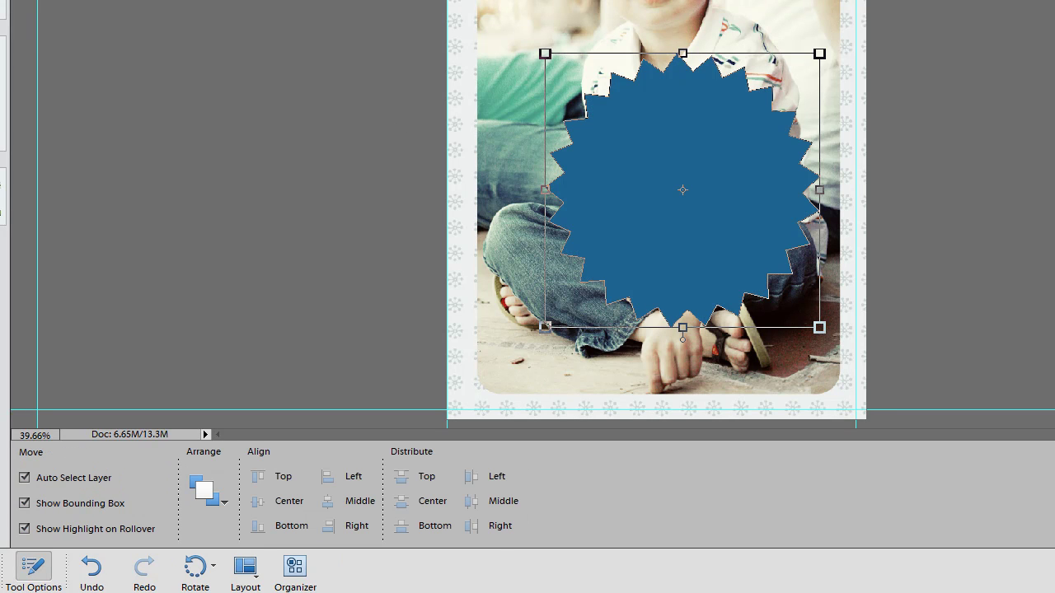